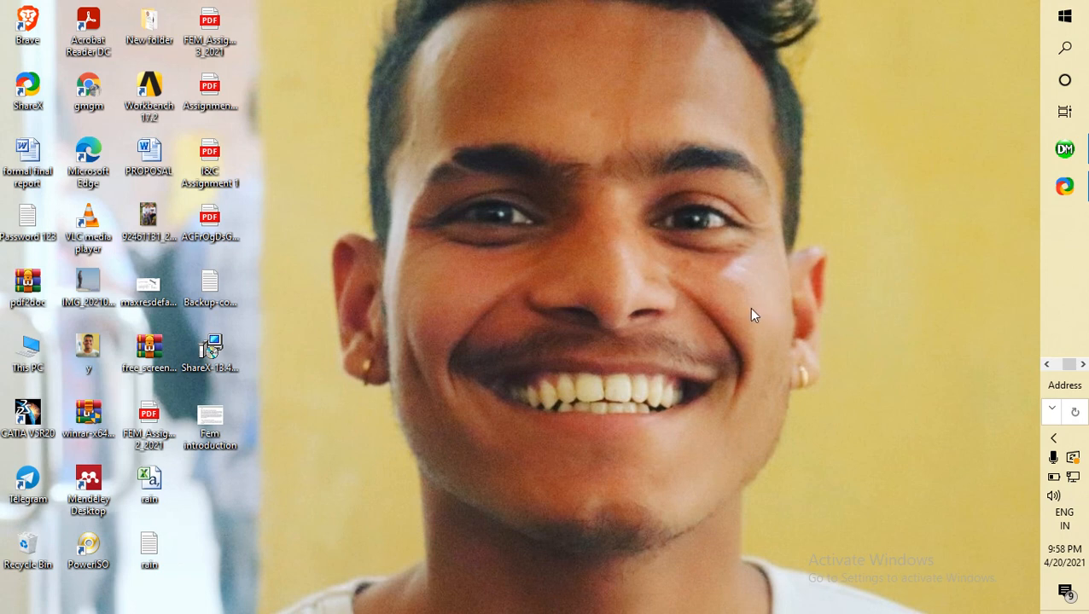
# Switch to CATIA and examine the swept tube frame of the U-shape office chair
pyautogui.click(1046, 365)
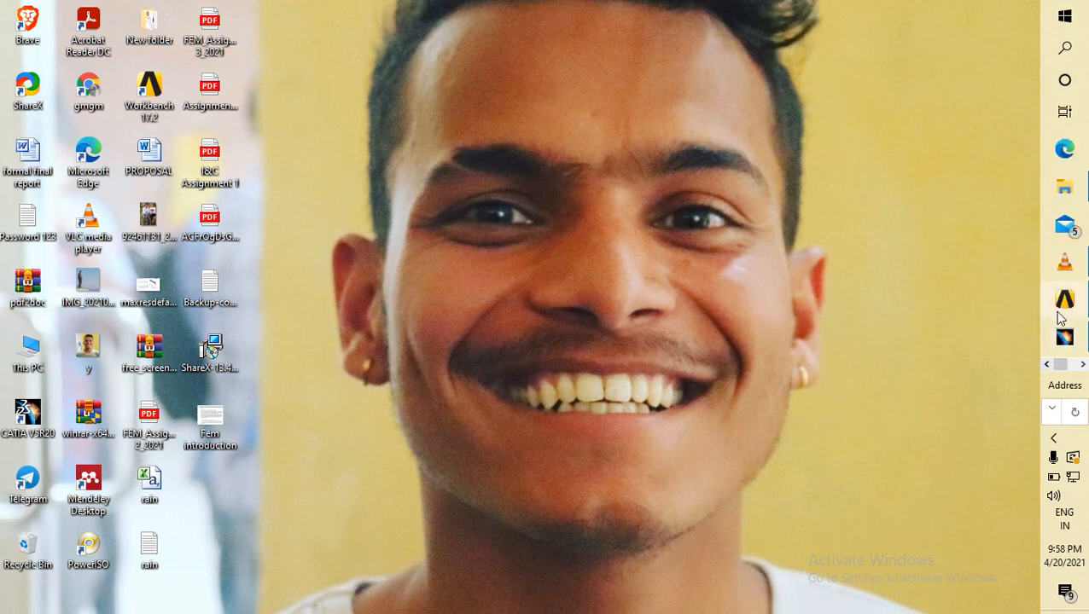
pyautogui.click(1064, 337)
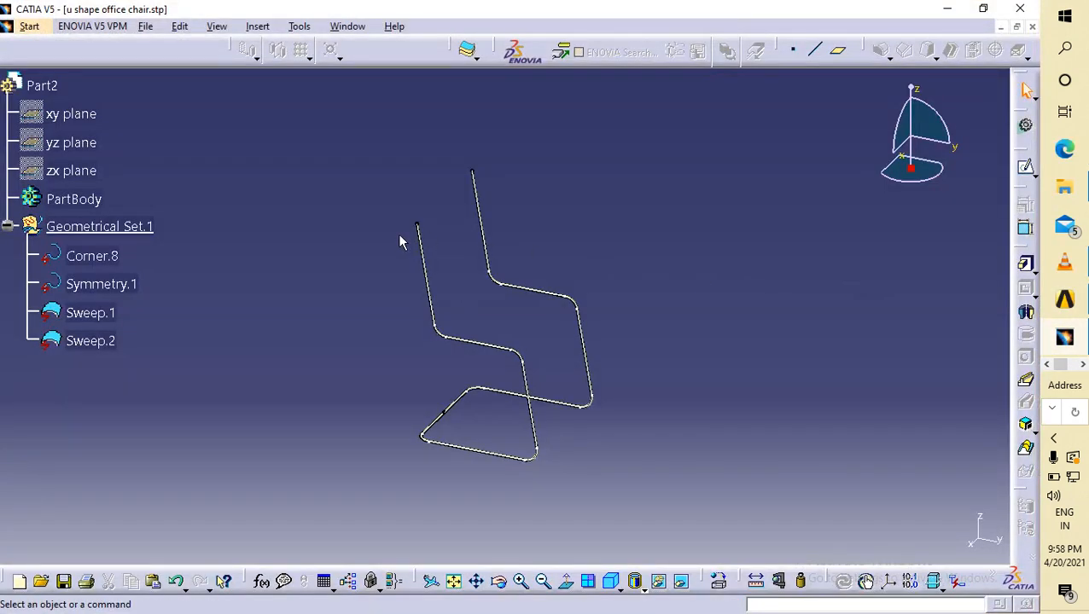
pyautogui.moveTo(274, 171); pyautogui.dragTo(321, 191, button='middle')
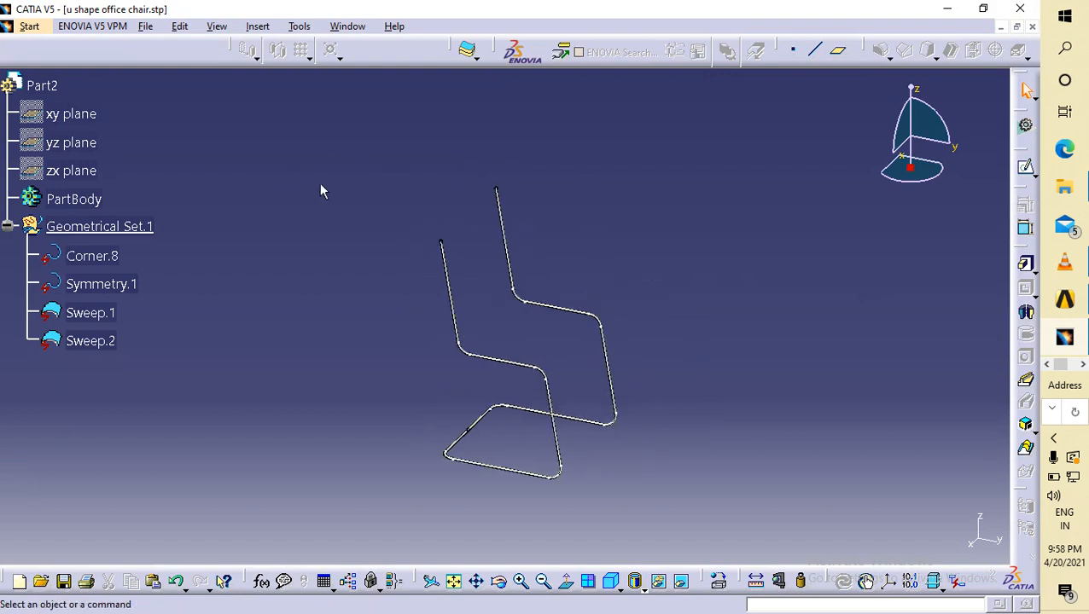
pyautogui.moveTo(327, 170); pyautogui.dragTo(743, 487)
pyautogui.click(717, 357)
pyautogui.moveTo(718, 355); pyautogui.dragTo(727, 259, button='middle')
pyautogui.scroll(1, 718, 356)
pyautogui.moveTo(776, 408); pyautogui.dragTo(749, 367, button='middle')
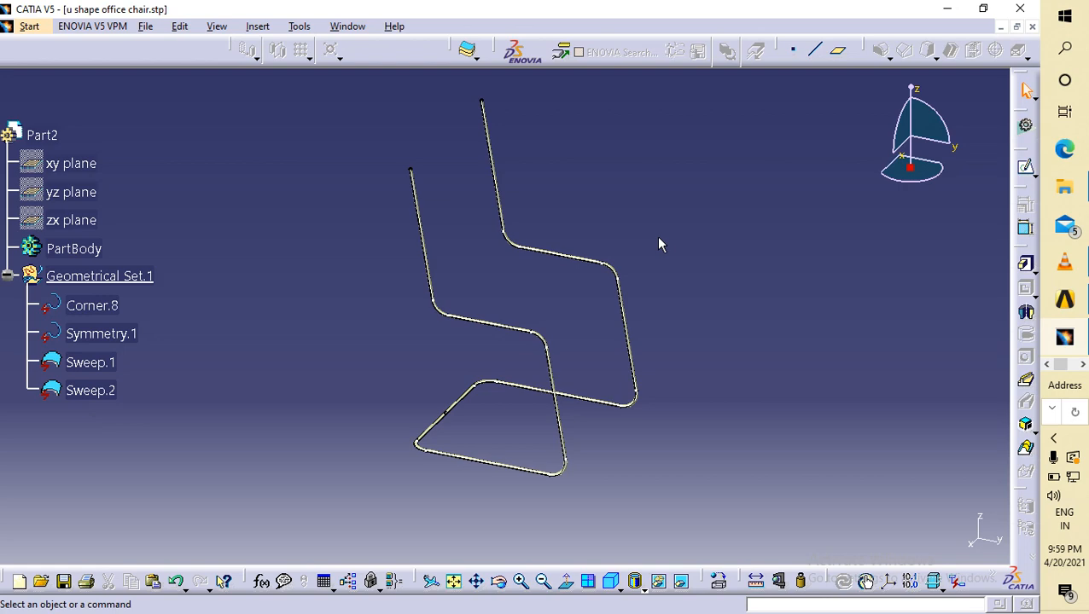
# Switch to DesignModeler and delete the Import4 geometry from the Static Structural model
pyautogui.click(1079, 315)
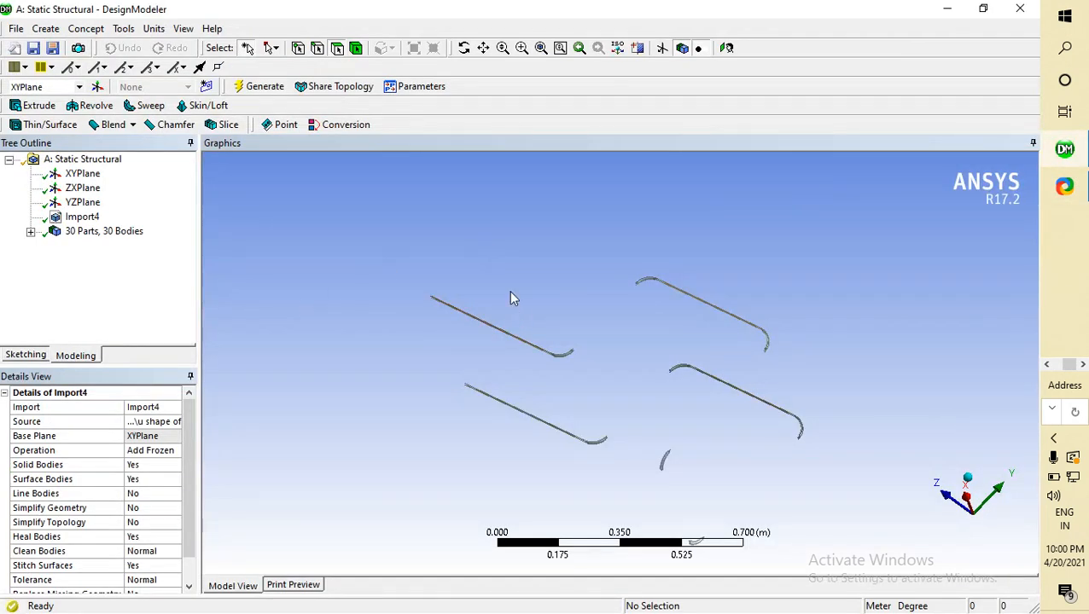
pyautogui.rightClick(80, 218)
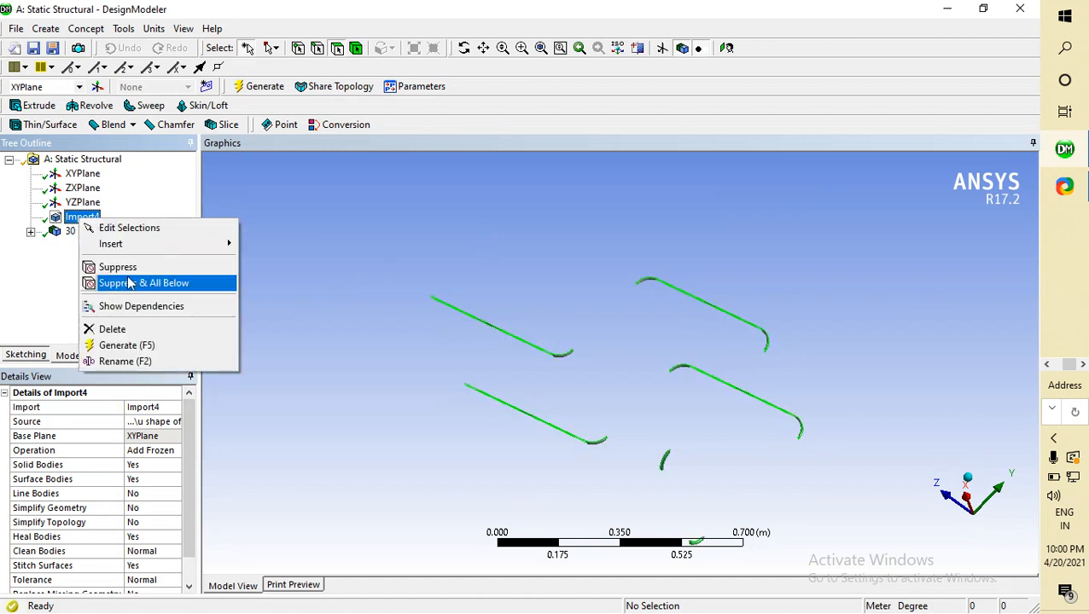
pyautogui.click(134, 329)
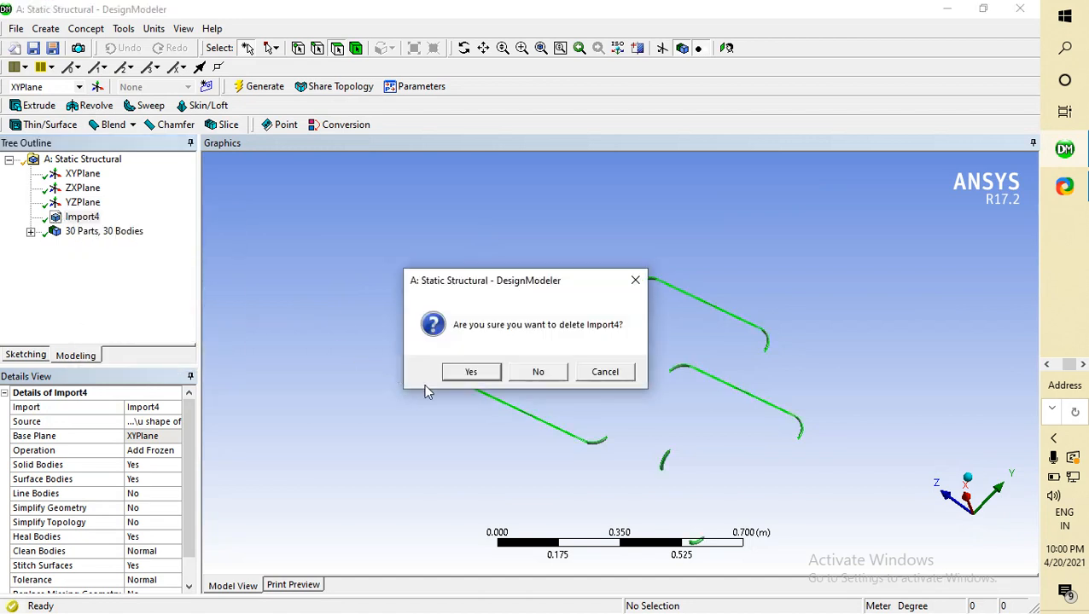
pyautogui.click(471, 373)
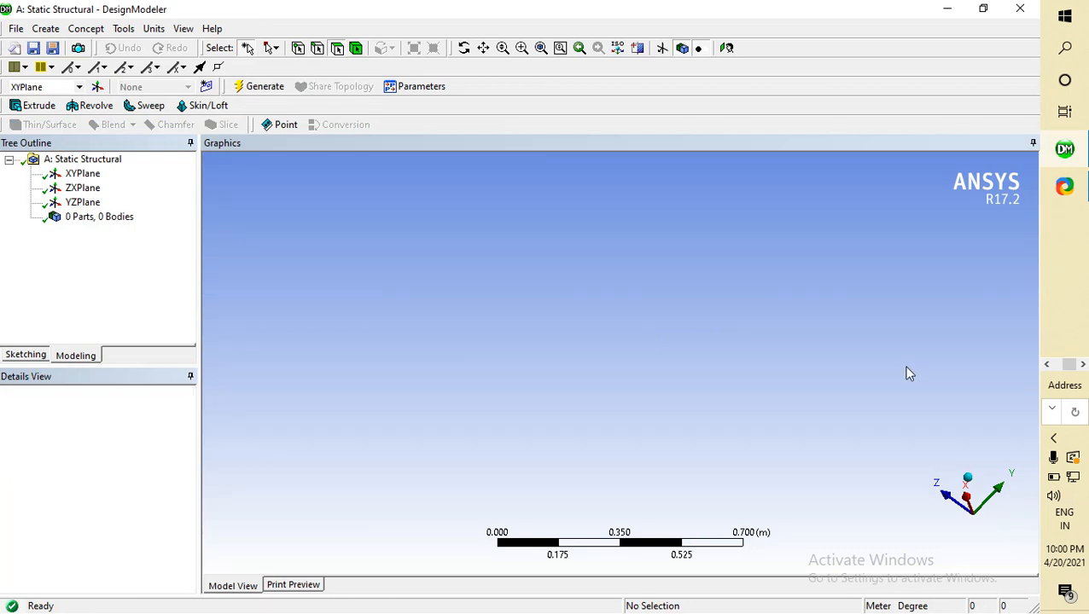
# Switch to CATIA and open the Wireframe and Surface Design workbench for the office chair part
pyautogui.click(1047, 365)
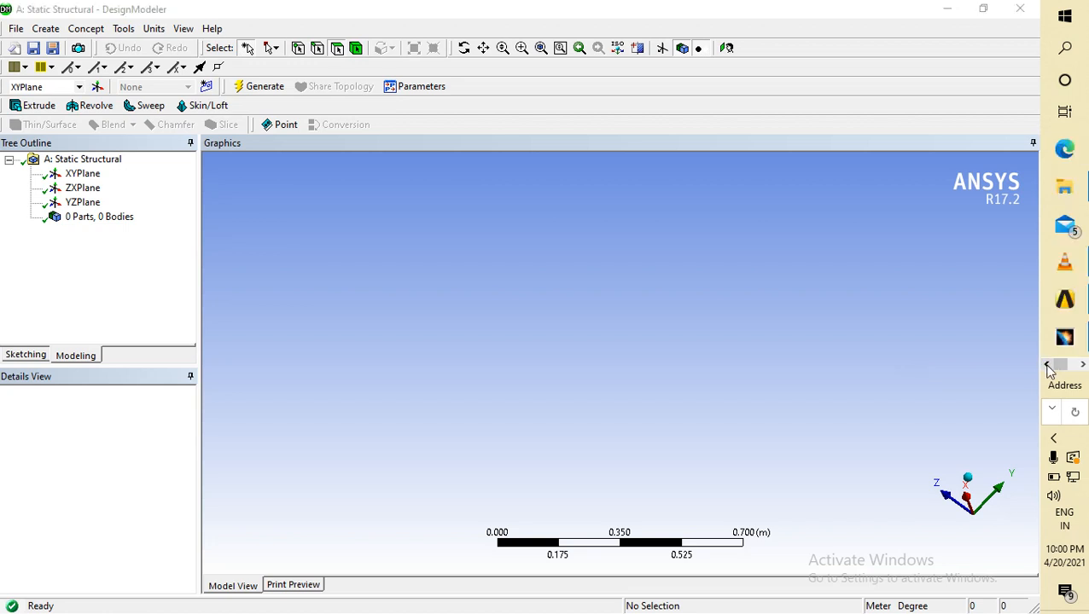
pyautogui.click(1073, 296)
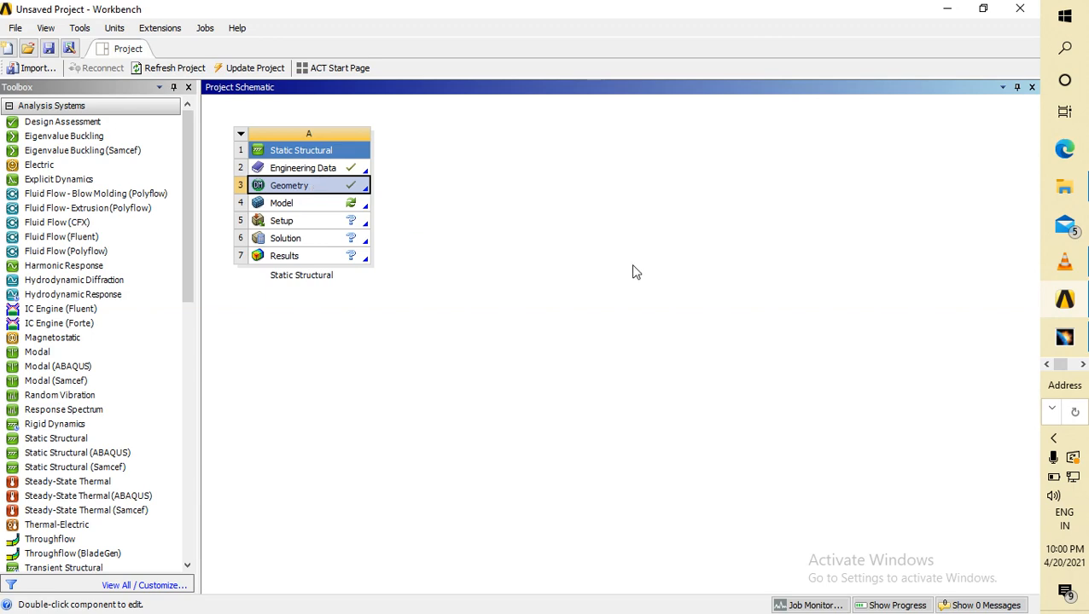
pyautogui.click(1068, 341)
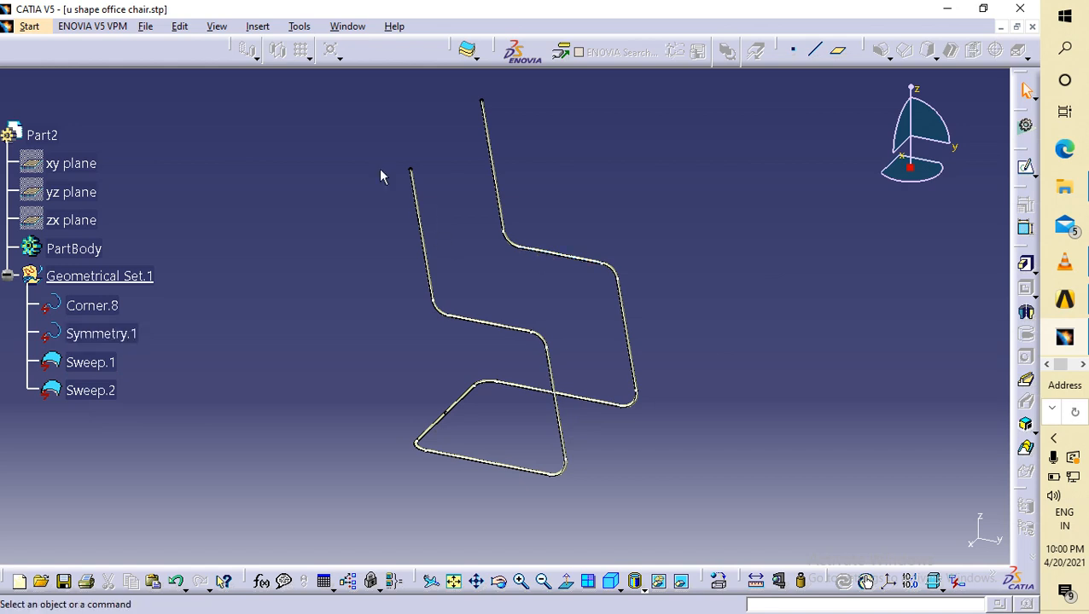
pyautogui.click(29, 27)
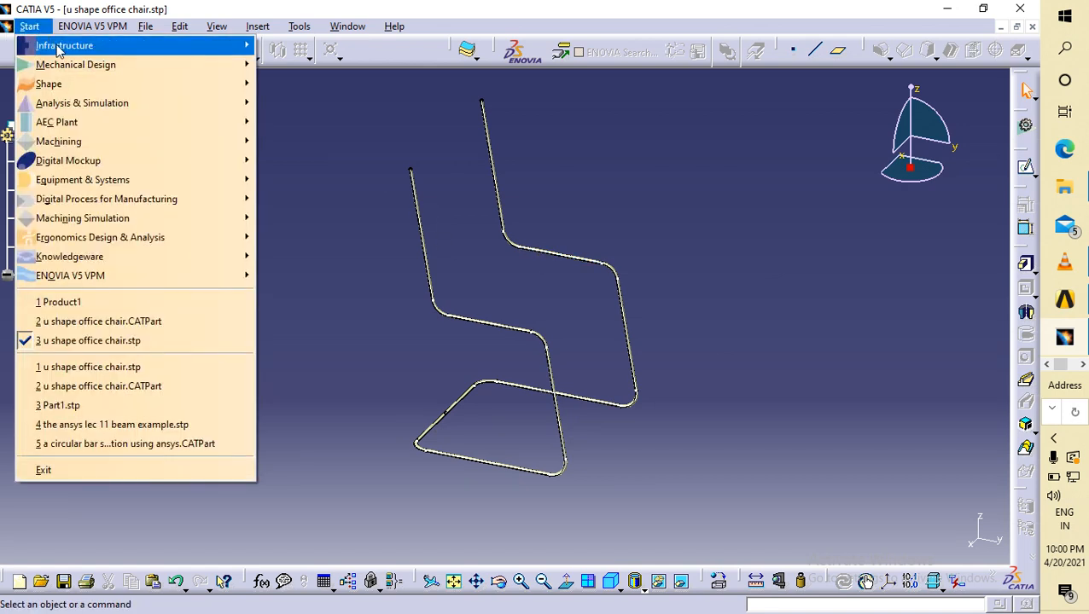
pyautogui.moveTo(75, 65)
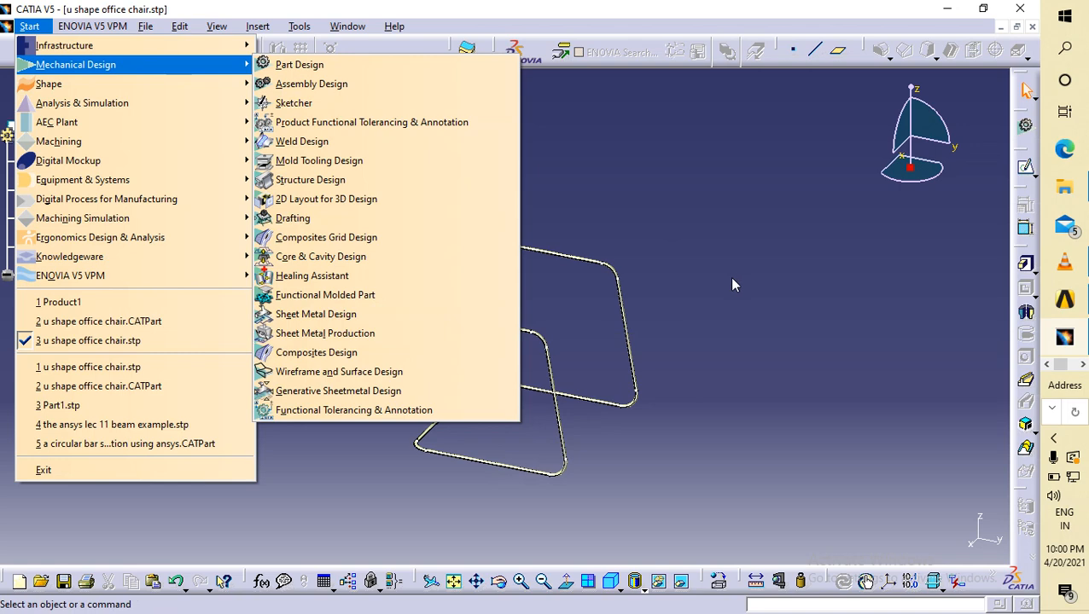
pyautogui.click(318, 373)
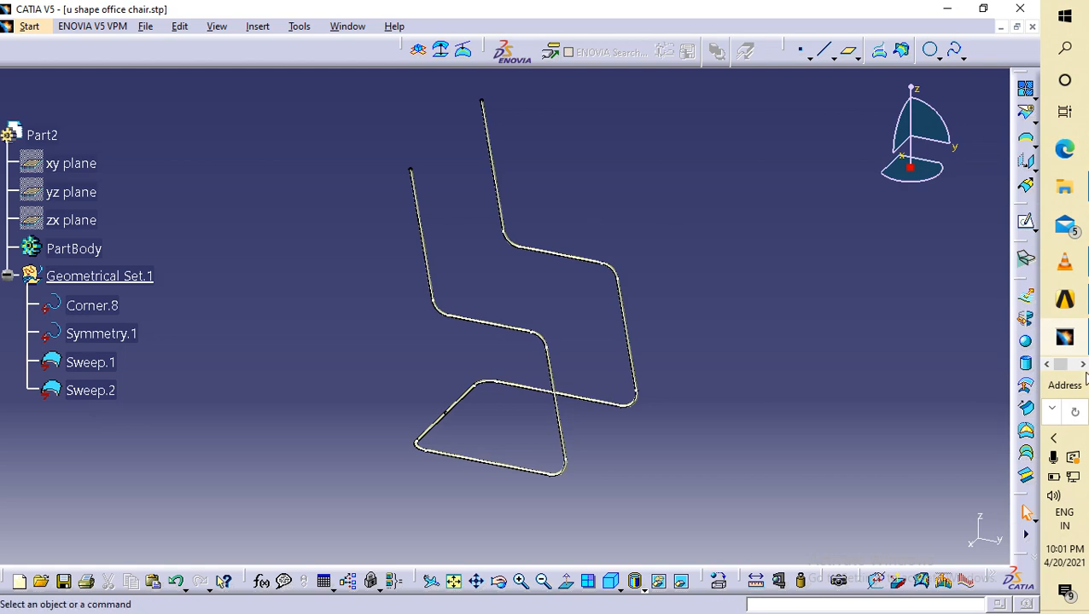
# Close the emptied DesignModeler session and reopen the Static Structural system's Geometry from ANSYS Workbench
pyautogui.click(1064, 298)
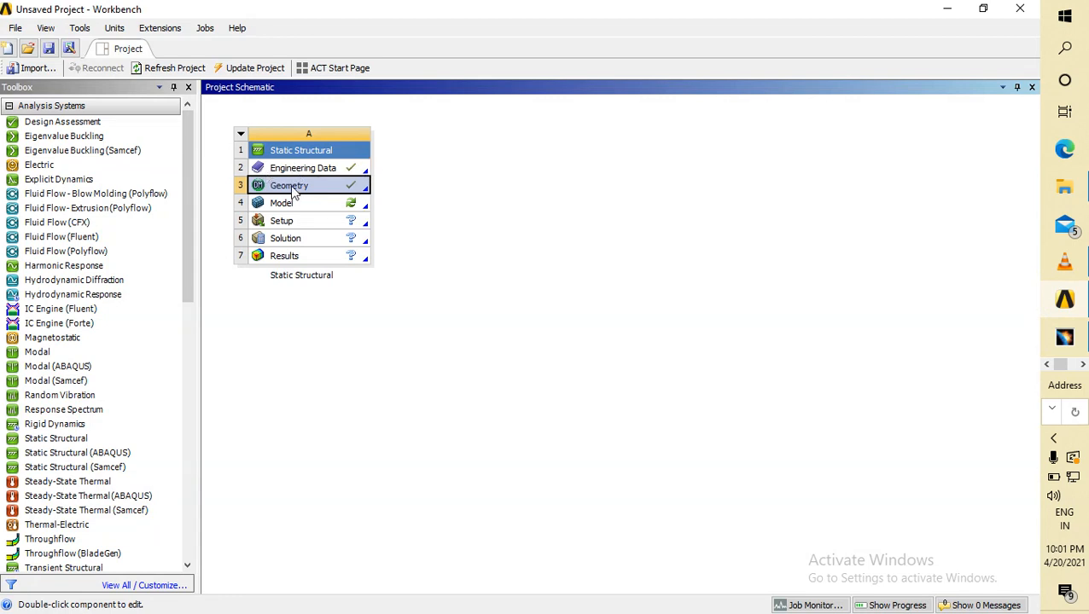
pyautogui.doubleClick(354, 186)
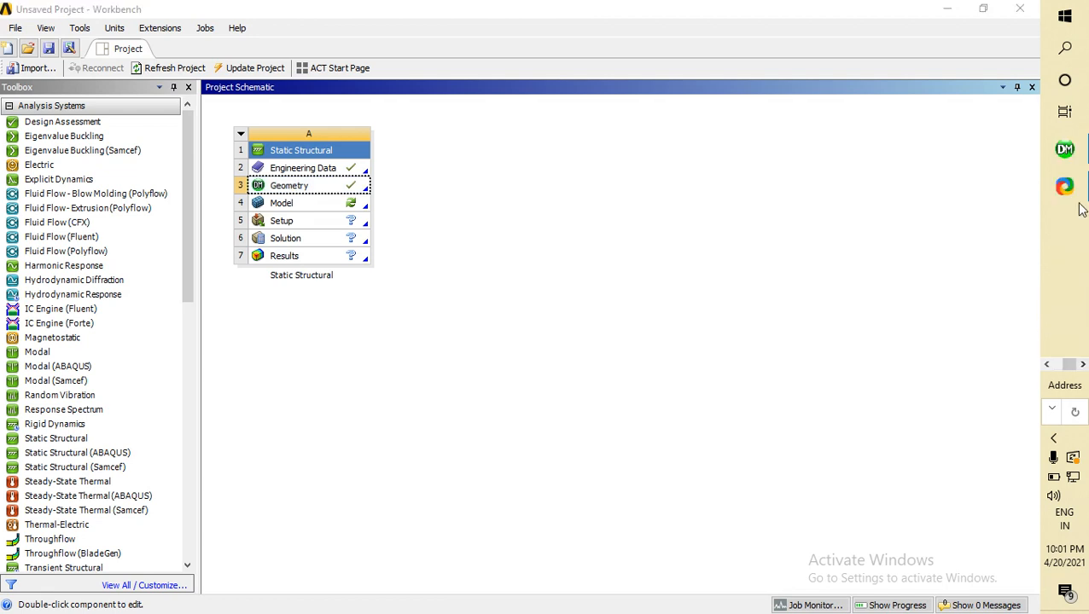
pyautogui.click(1065, 152)
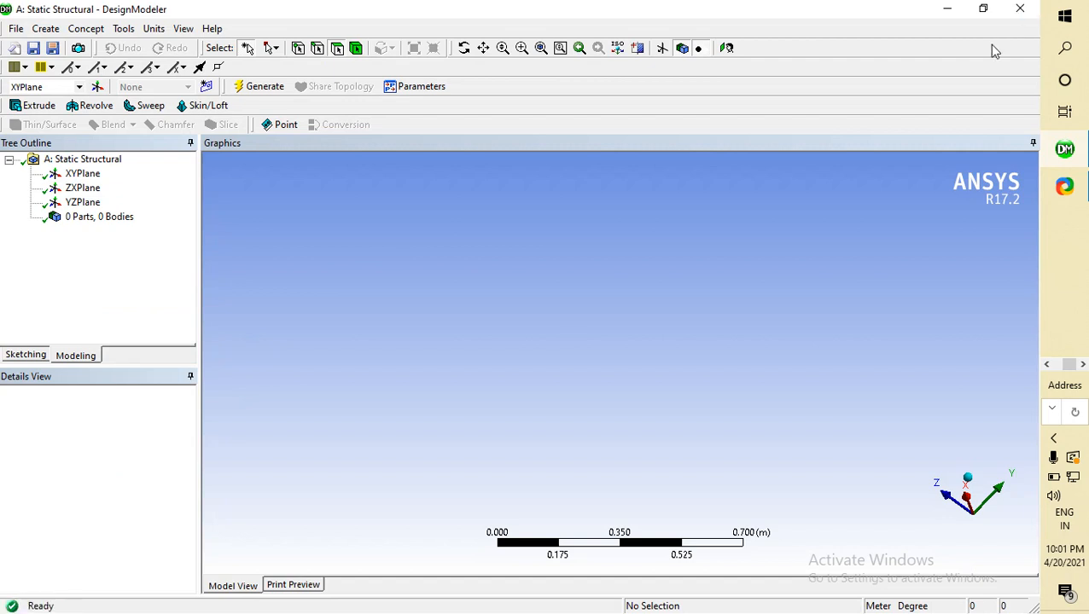
pyautogui.click(1020, 9)
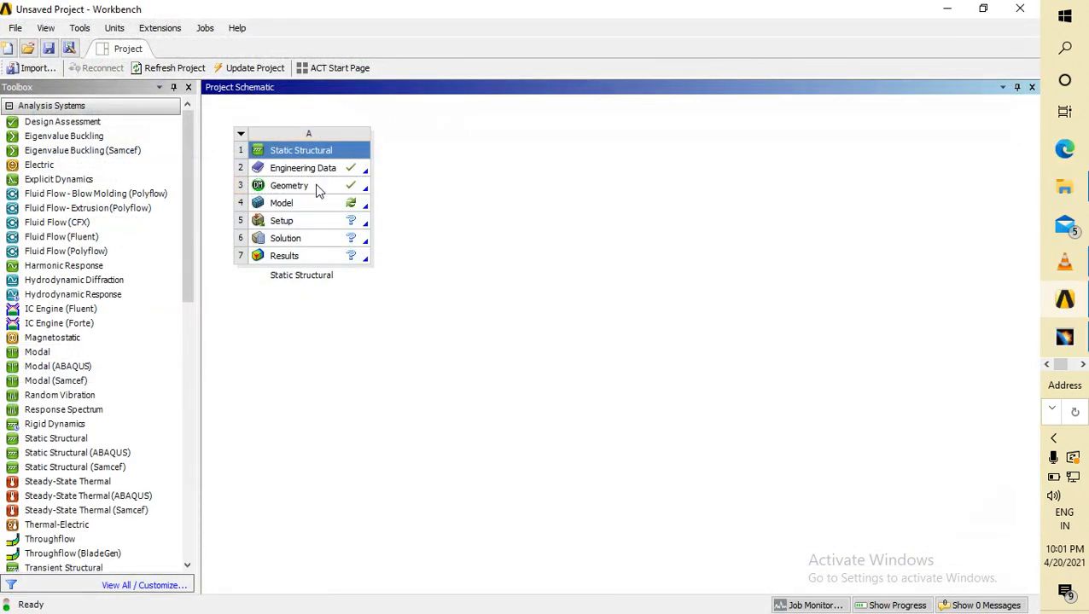
pyautogui.click(1082, 365)
pyautogui.click(1046, 364)
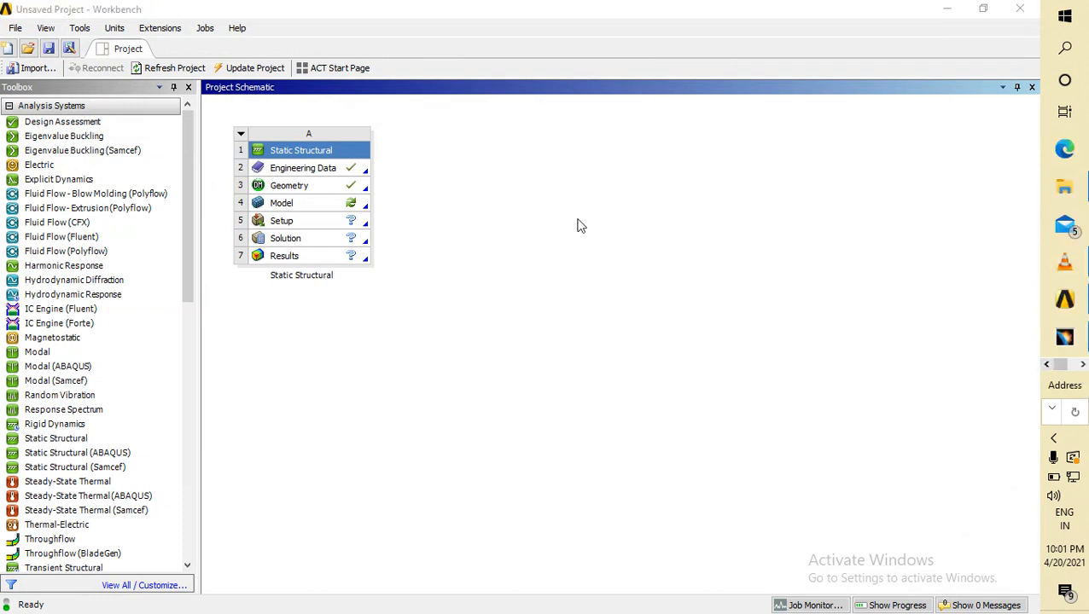
pyautogui.doubleClick(322, 189)
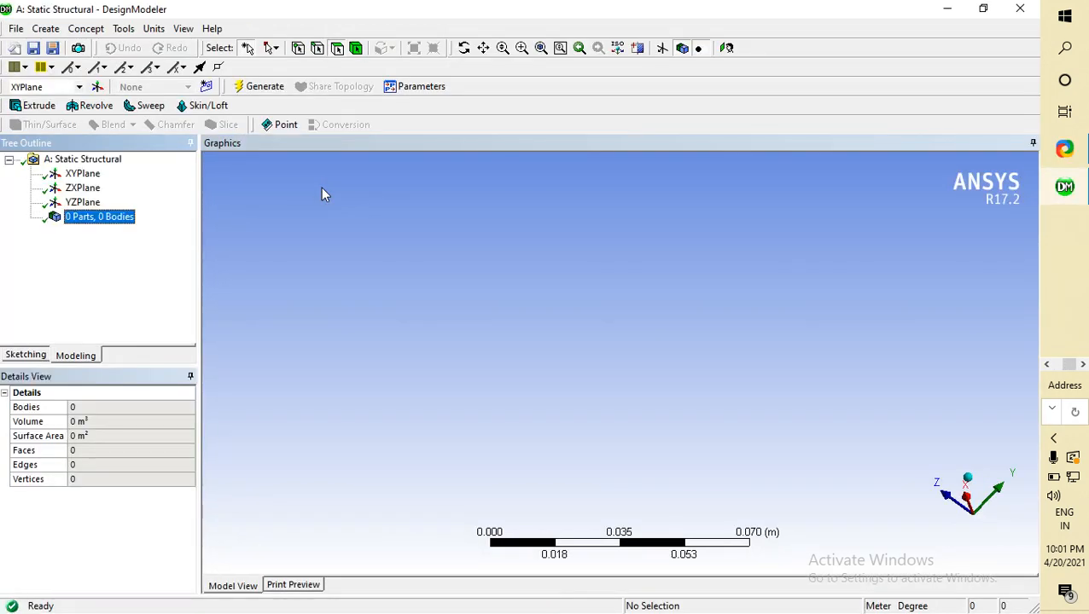
# Import the external geometry file "u shape office chair.stp" and generate it
pyautogui.click(17, 29)
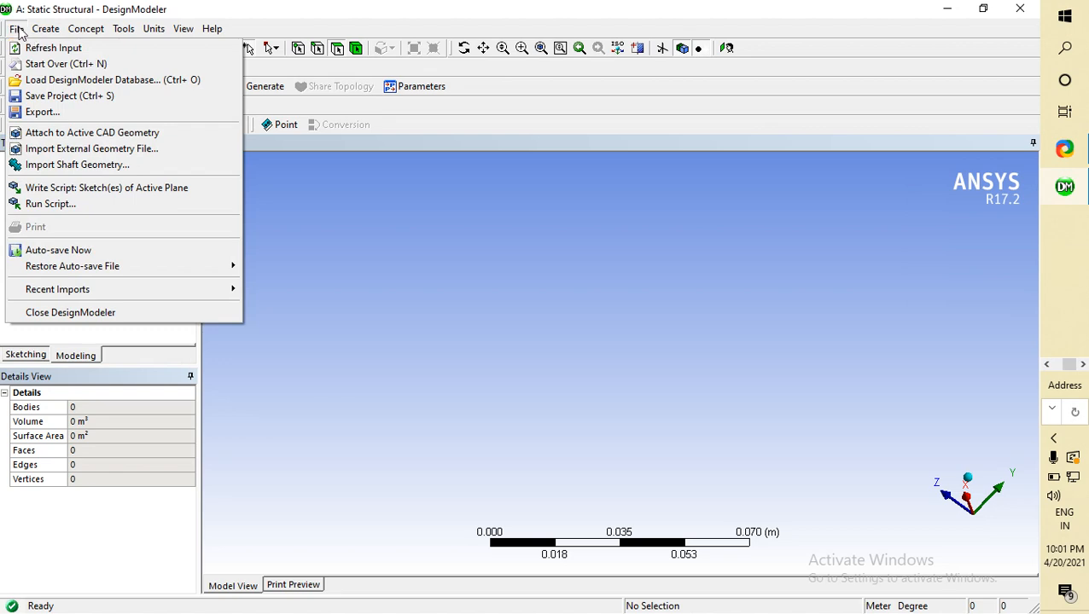
pyautogui.click(38, 150)
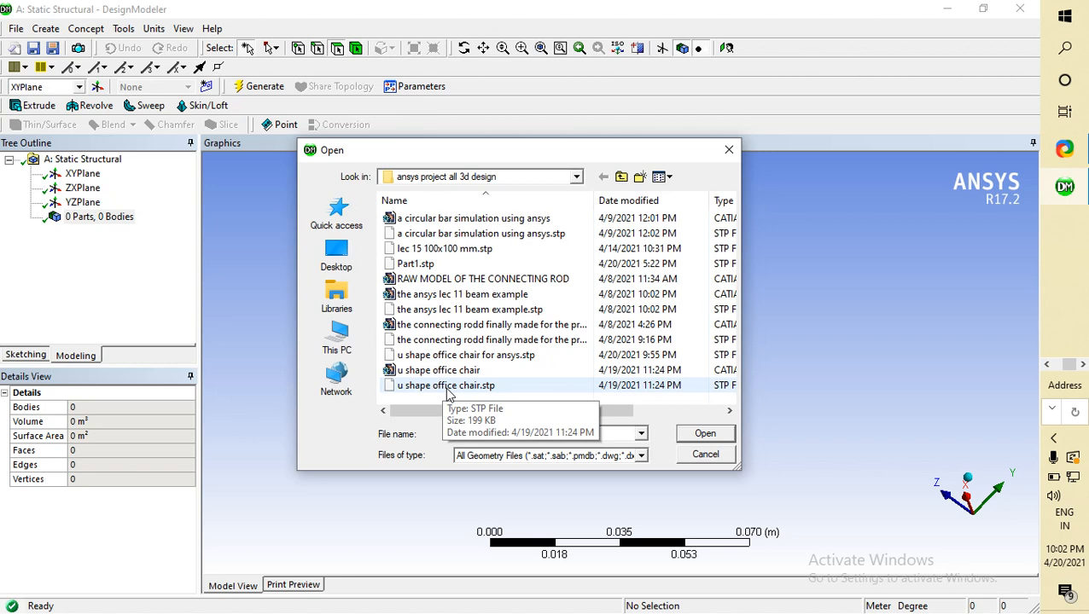
pyautogui.doubleClick(447, 386)
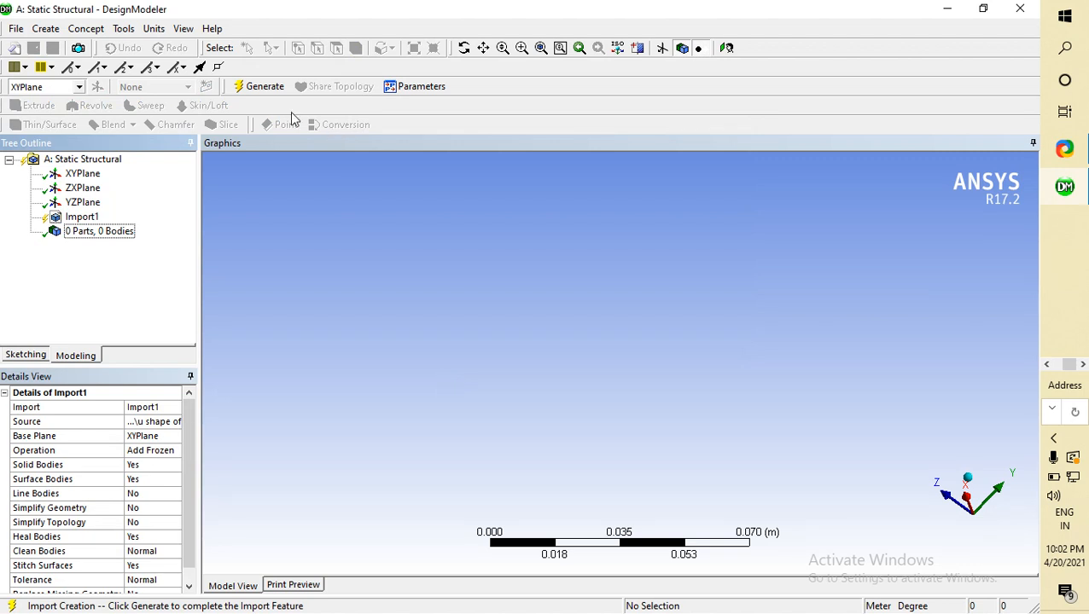
pyautogui.click(264, 88)
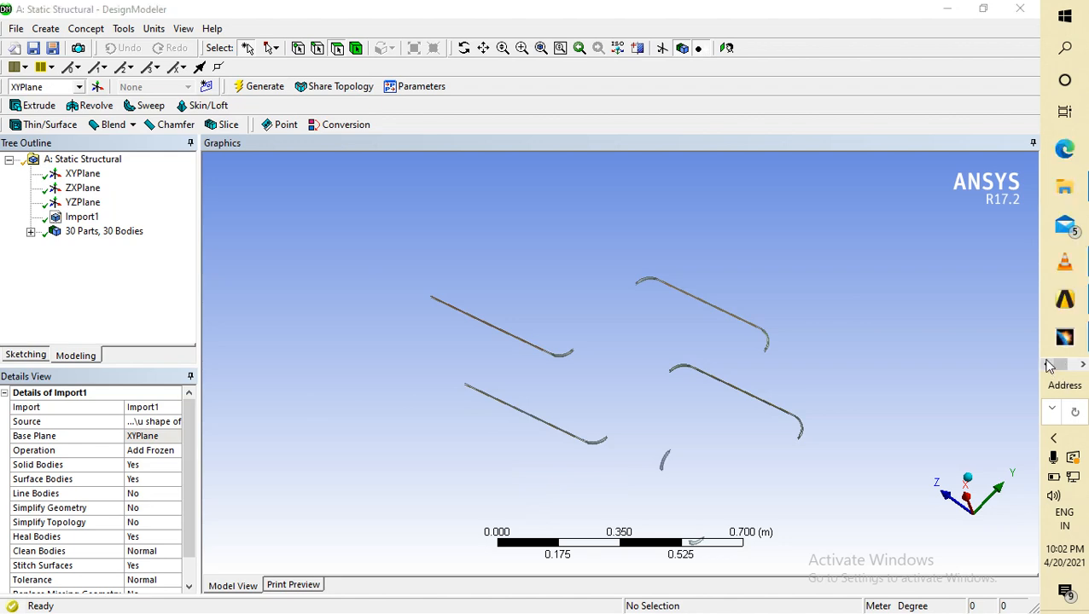
# Compare the chair frame in CATIA with the imported bodies in DesignModeler, inspecting them for missing segments
pyautogui.click(1063, 337)
pyautogui.moveTo(276, 141); pyautogui.dragTo(772, 452)
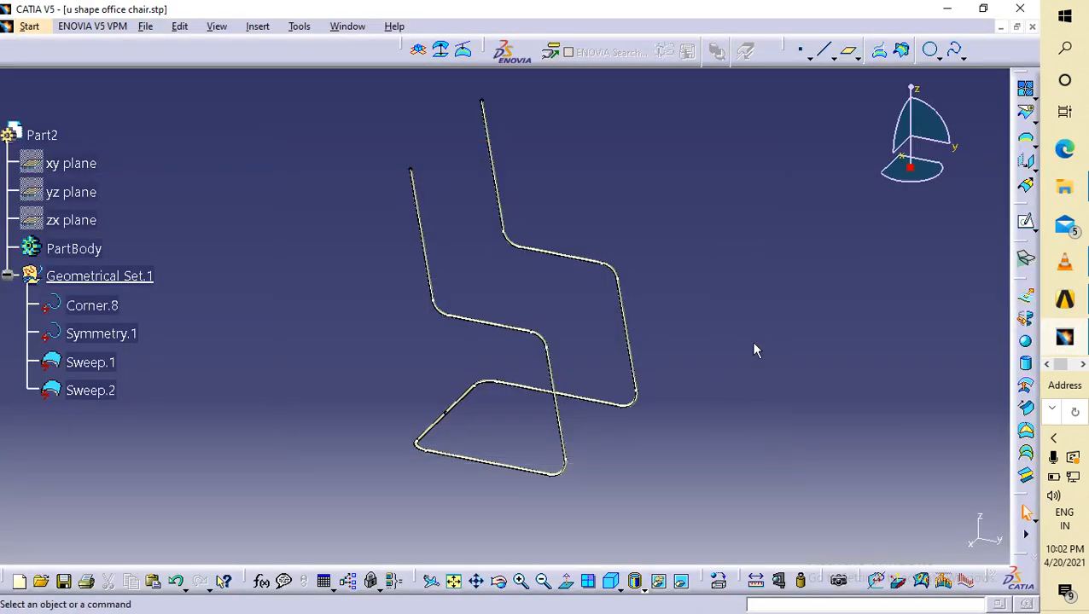
pyautogui.click(1073, 303)
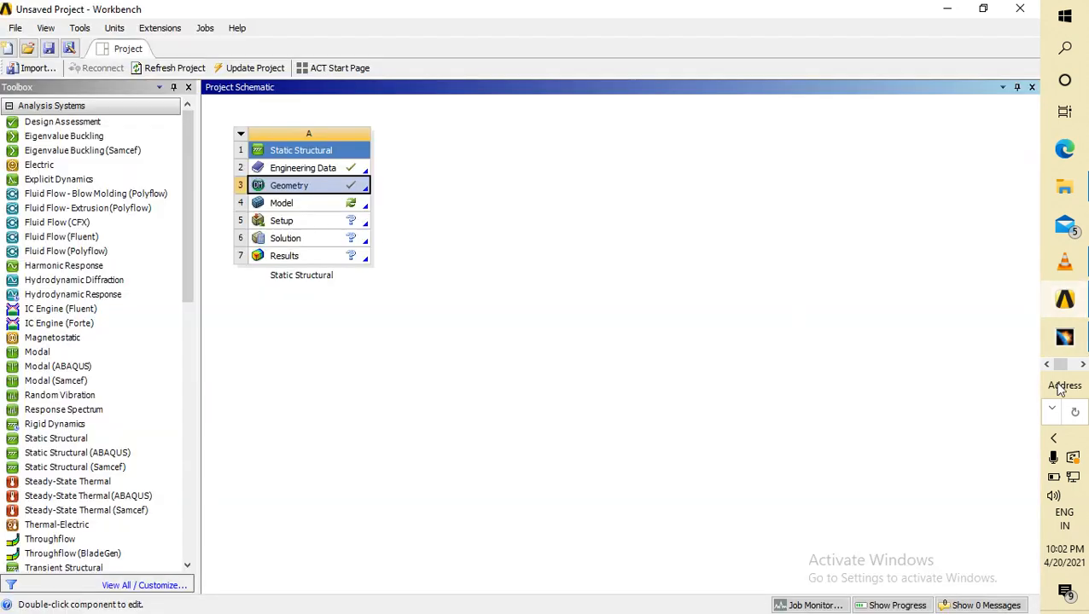
pyautogui.click(1082, 365)
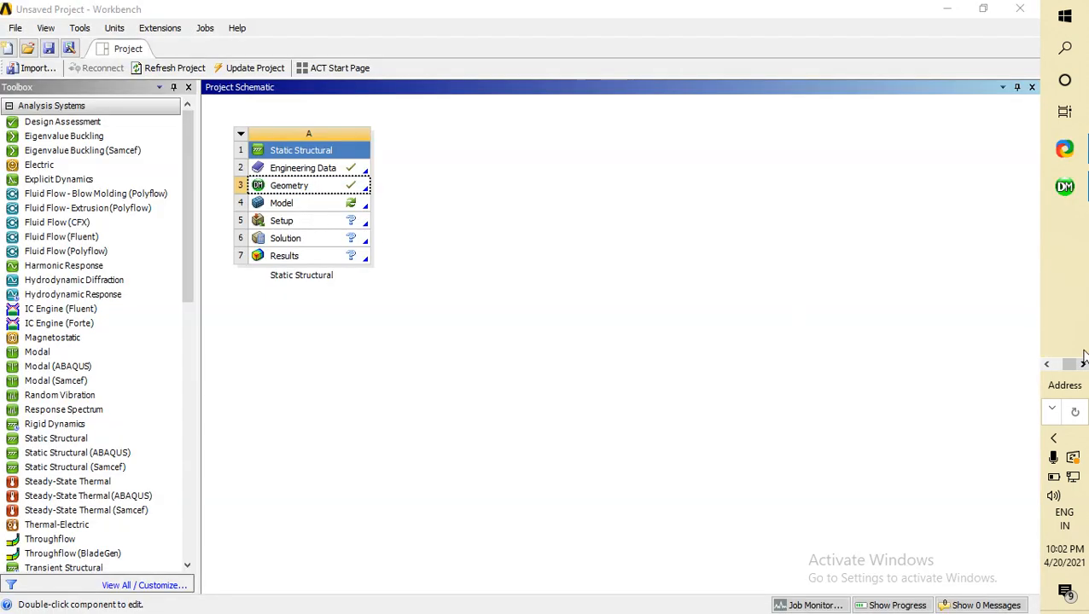
pyautogui.click(1064, 186)
pyautogui.click(525, 394)
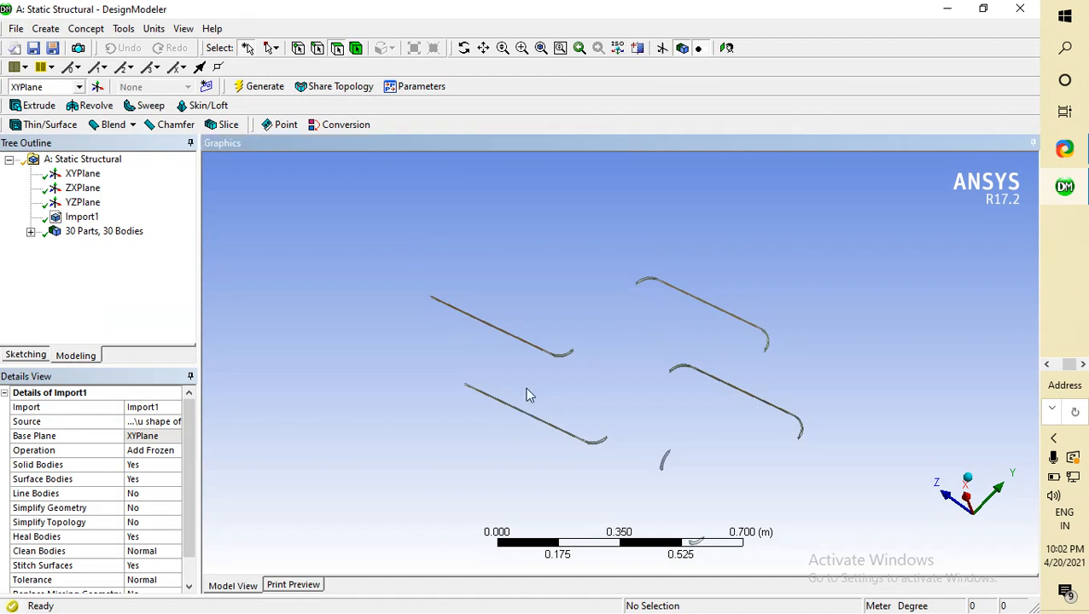
pyautogui.click(520, 340)
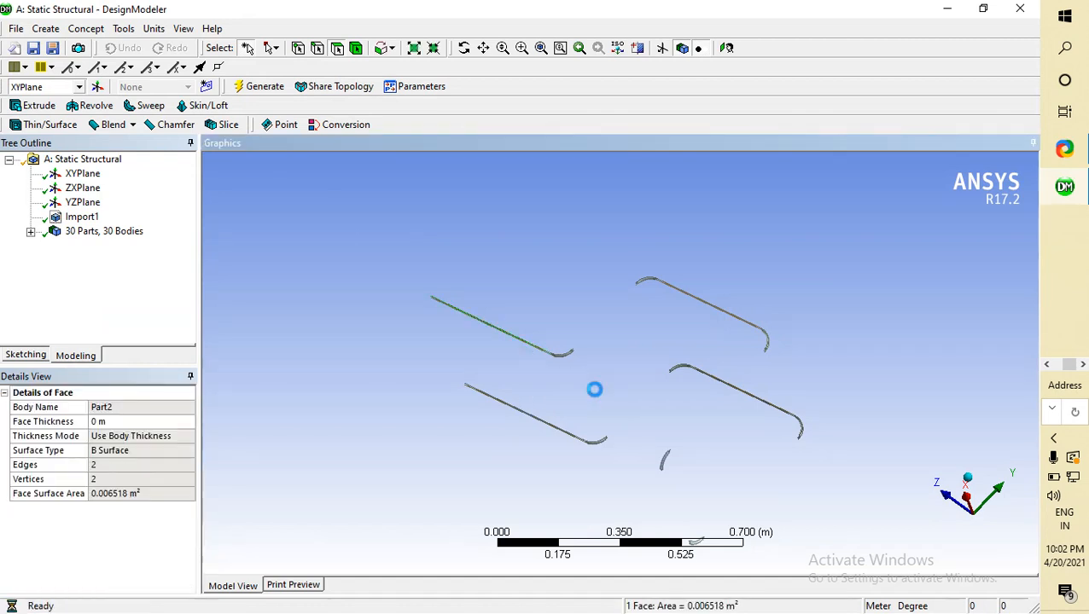
pyautogui.click(271, 185)
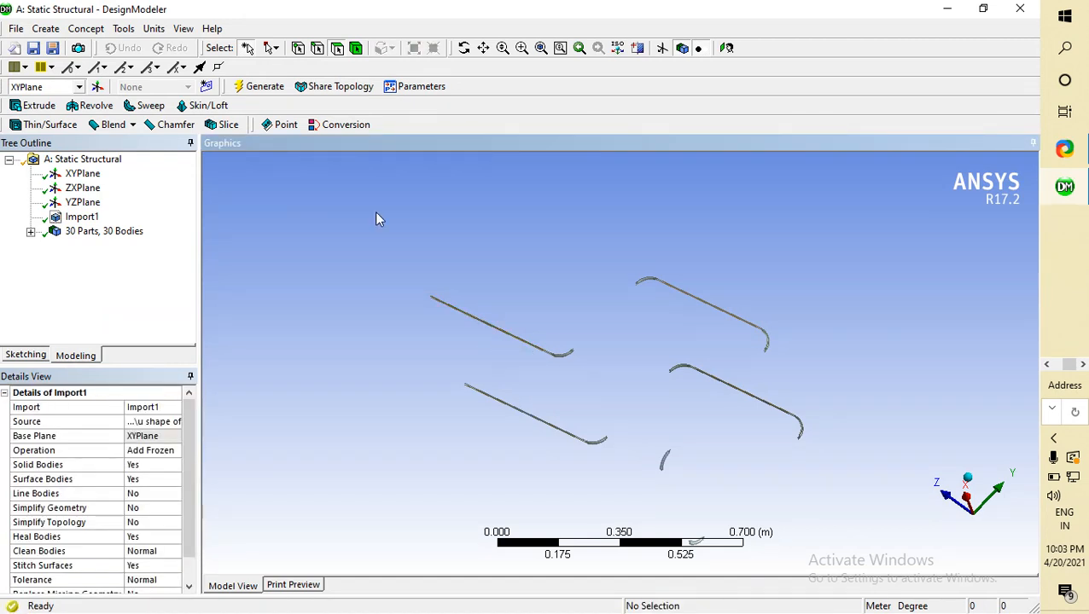
pyautogui.moveTo(728, 306); pyautogui.dragTo(457, 310, button='middle')
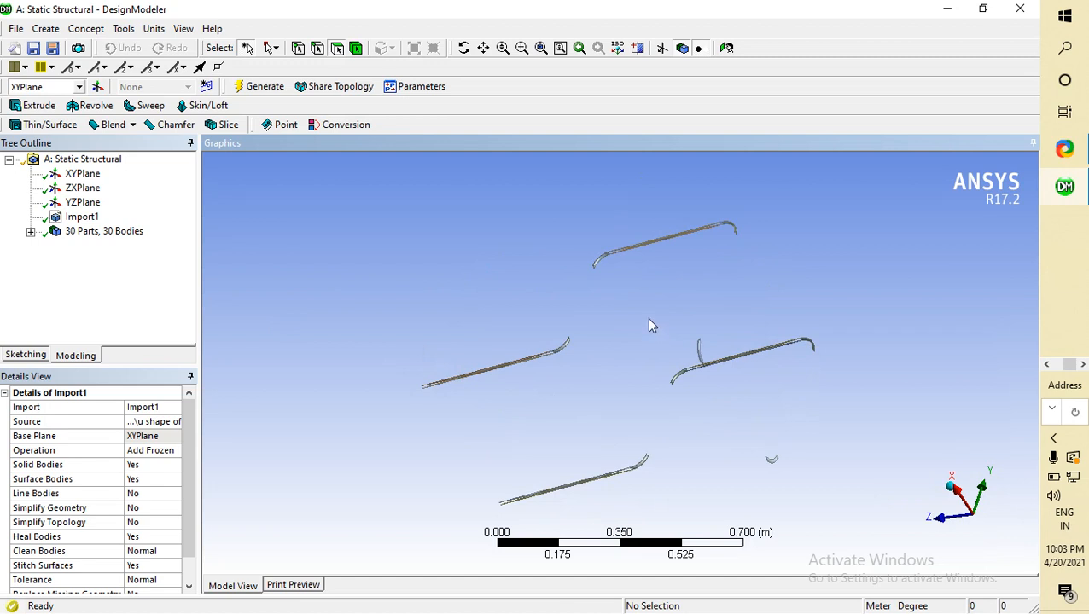
# Delete the Import1 geometry from the Static Structural model
pyautogui.rightClick(84, 218)
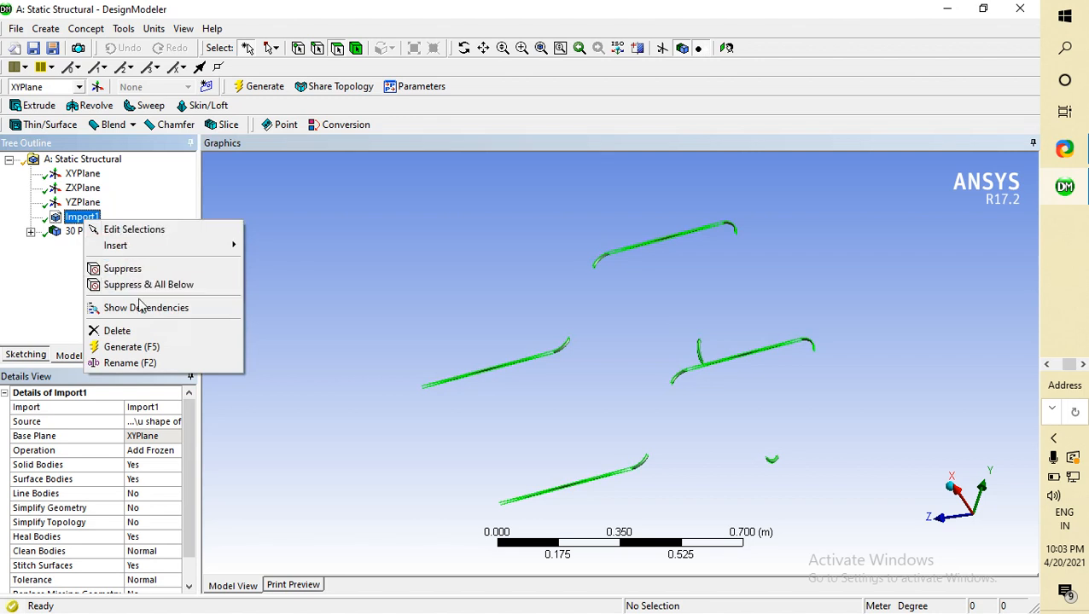
pyautogui.click(132, 331)
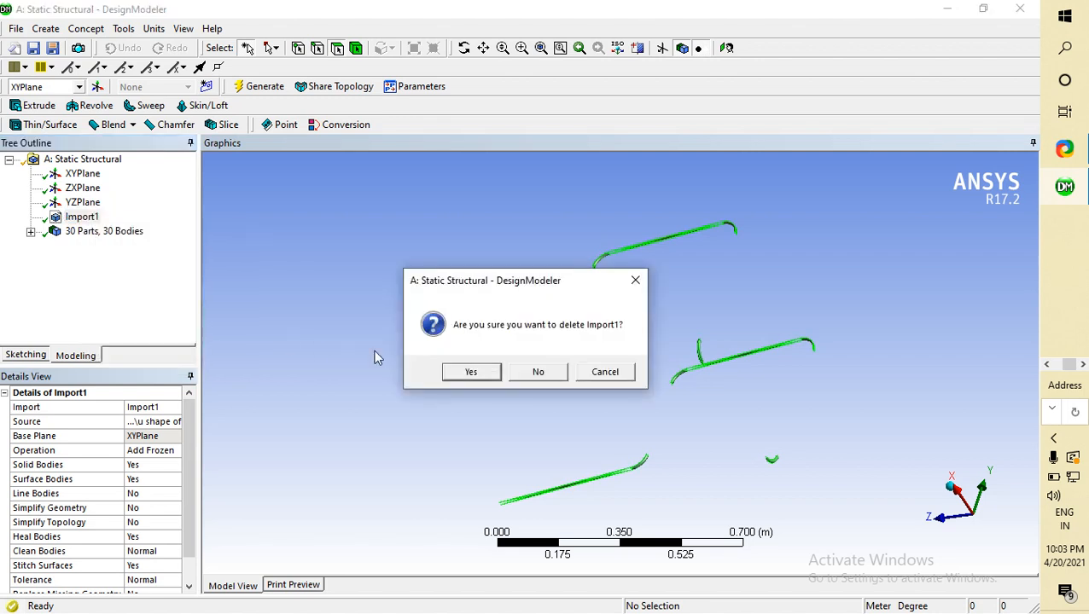
pyautogui.click(468, 372)
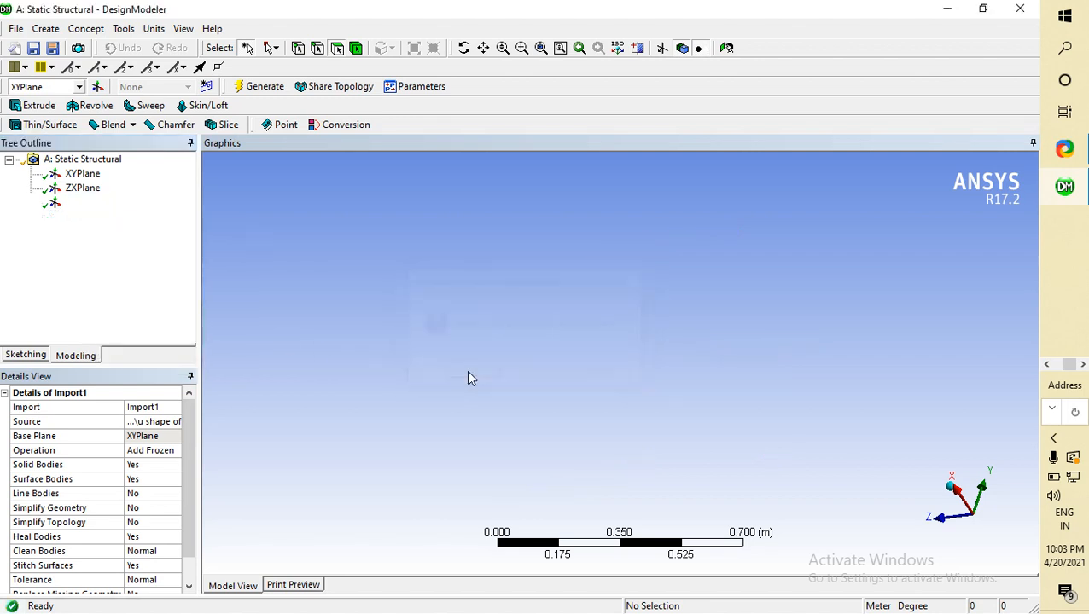
# Import the external geometry file "u shape office chair for ansys.stp" into the Static Structural model and generate it
pyautogui.click(16, 28)
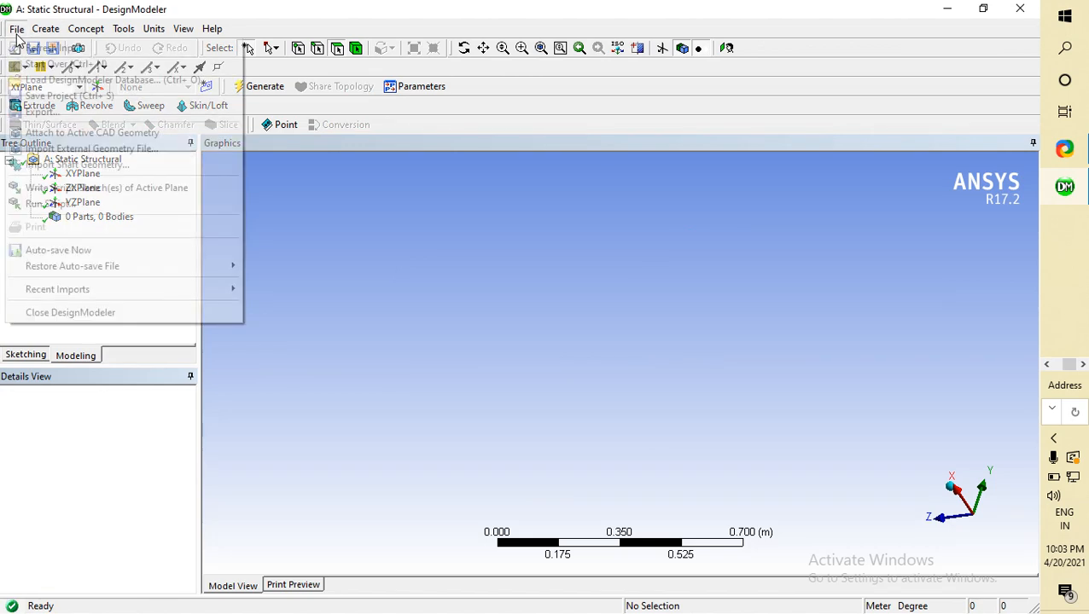
pyautogui.click(64, 152)
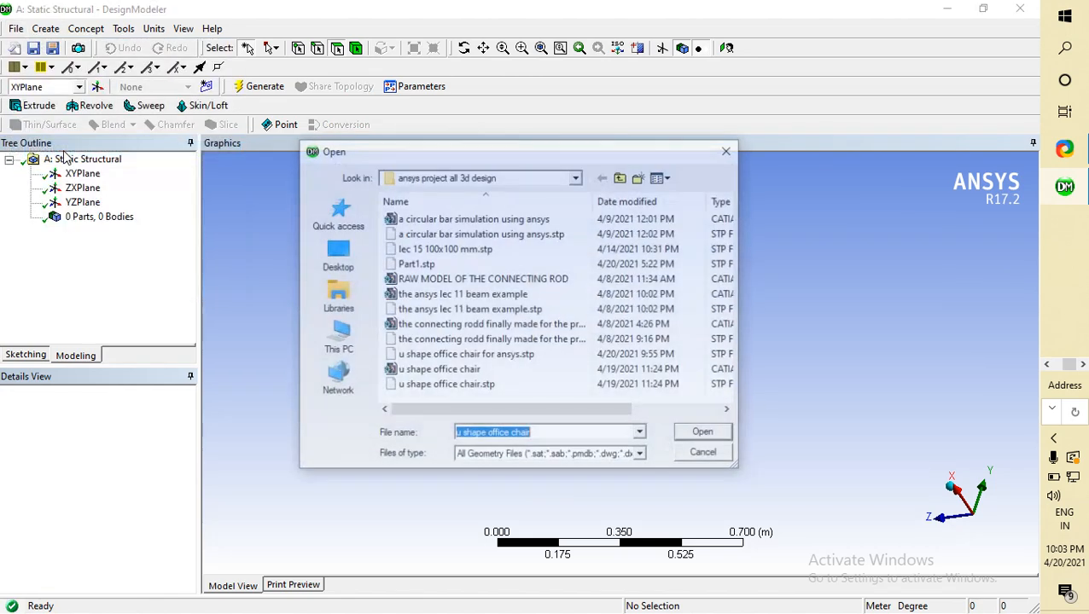
pyautogui.doubleClick(433, 357)
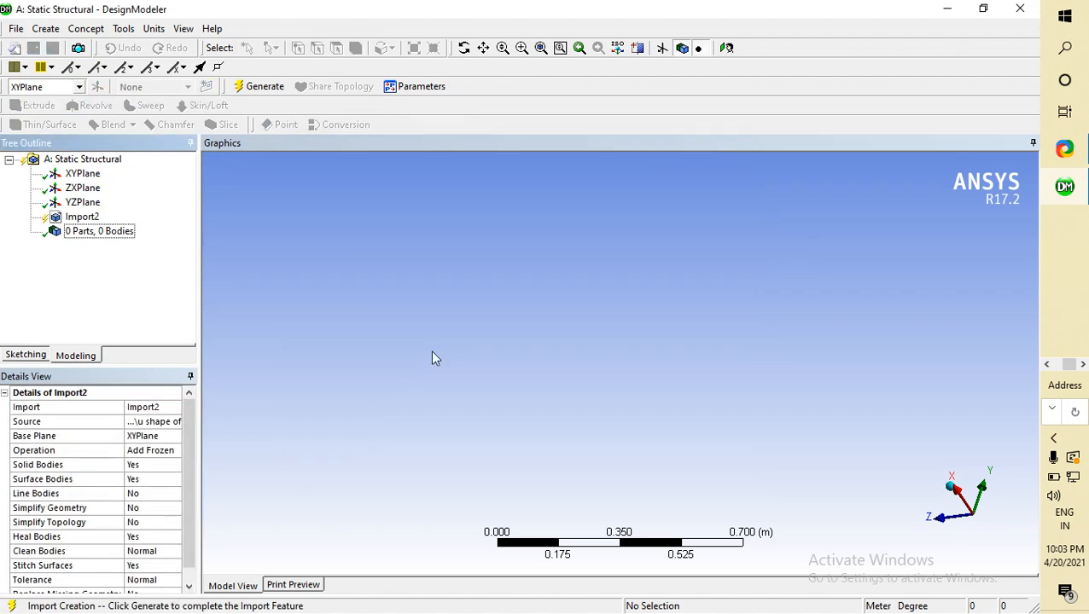
pyautogui.click(265, 88)
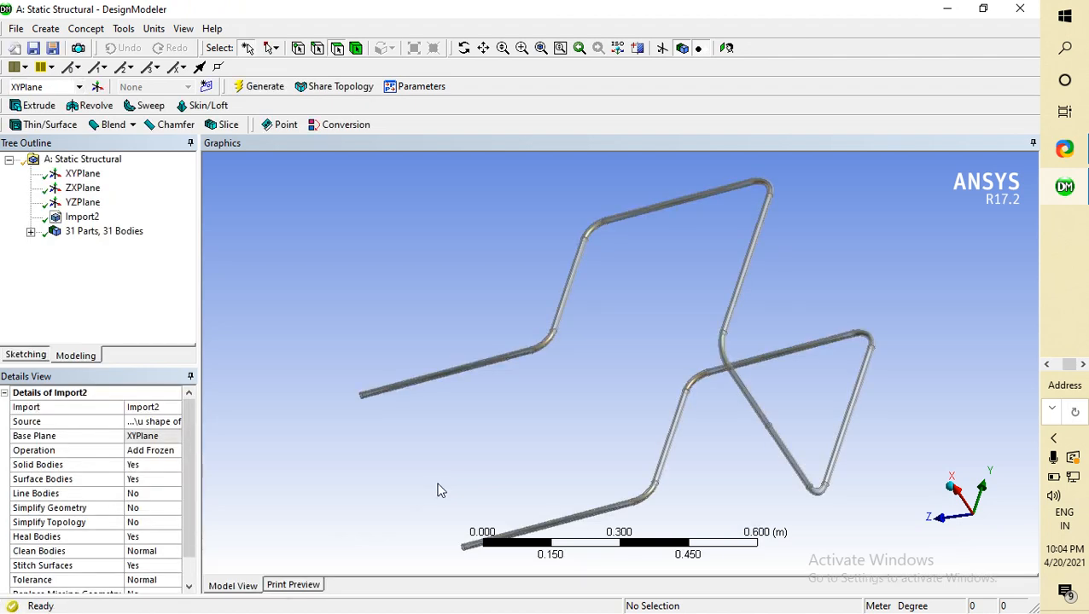
# Inspect the newly imported chair frame from several angles, checking the tube segments, bends and base for completeness
pyautogui.moveTo(479, 347); pyautogui.dragTo(128, 313, button='middle')
pyautogui.moveTo(951, 388); pyautogui.dragTo(931, 352, button='middle')
pyautogui.moveTo(504, 247); pyautogui.dragTo(638, 271, button='middle')
pyautogui.moveTo(943, 299); pyautogui.dragTo(575, 162, button='middle')
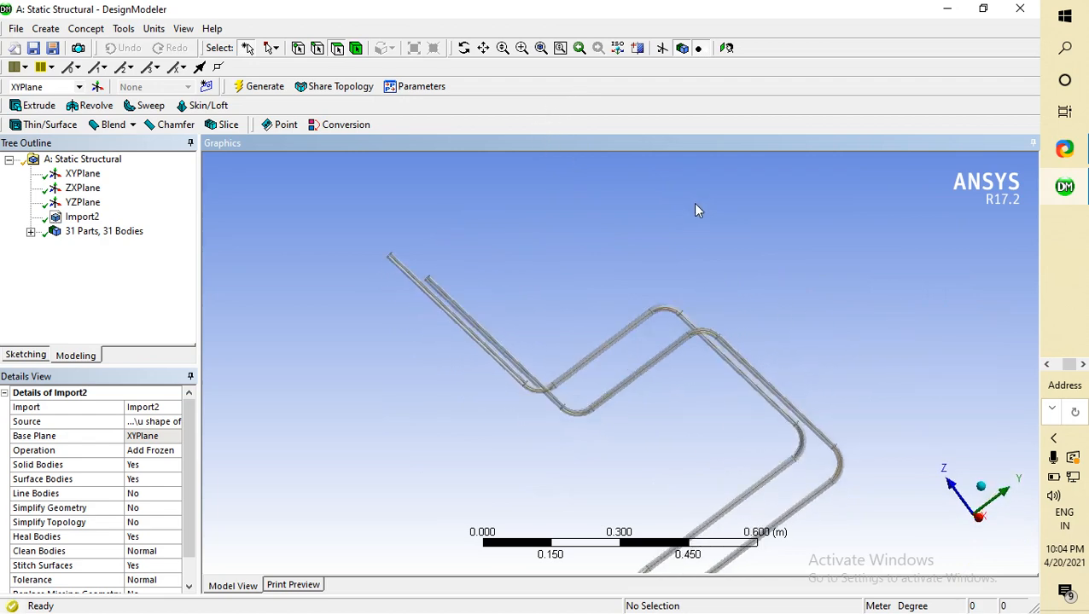
pyautogui.moveTo(694, 199); pyautogui.dragTo(678, 237, button='middle')
pyautogui.moveTo(649, 215); pyautogui.dragTo(369, 170, button='middle')
pyautogui.scroll(2, 603, 277)
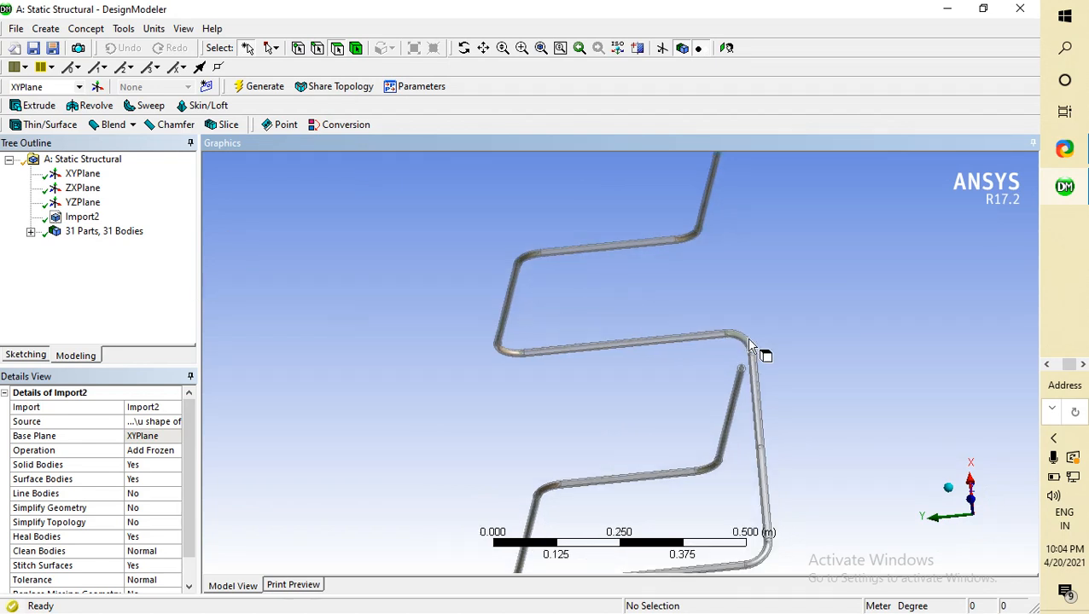
pyautogui.moveTo(385, 275); pyautogui.dragTo(460, 264, button='middle')
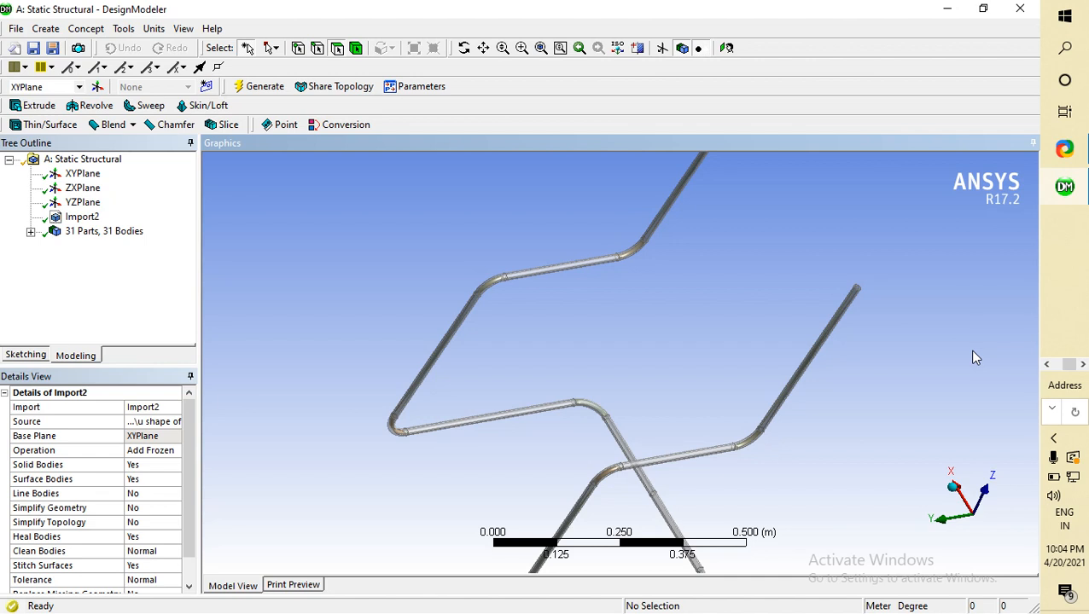
# Switch to CATIA and examine the complete chair frame for comparison with the imported bodies
pyautogui.click(1046, 367)
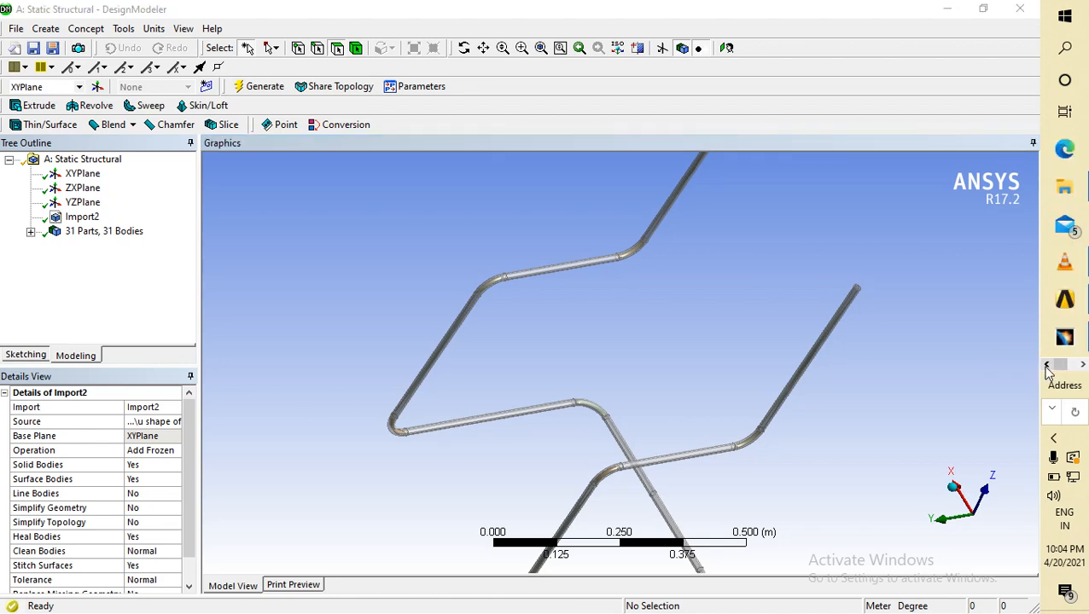
pyautogui.click(1063, 337)
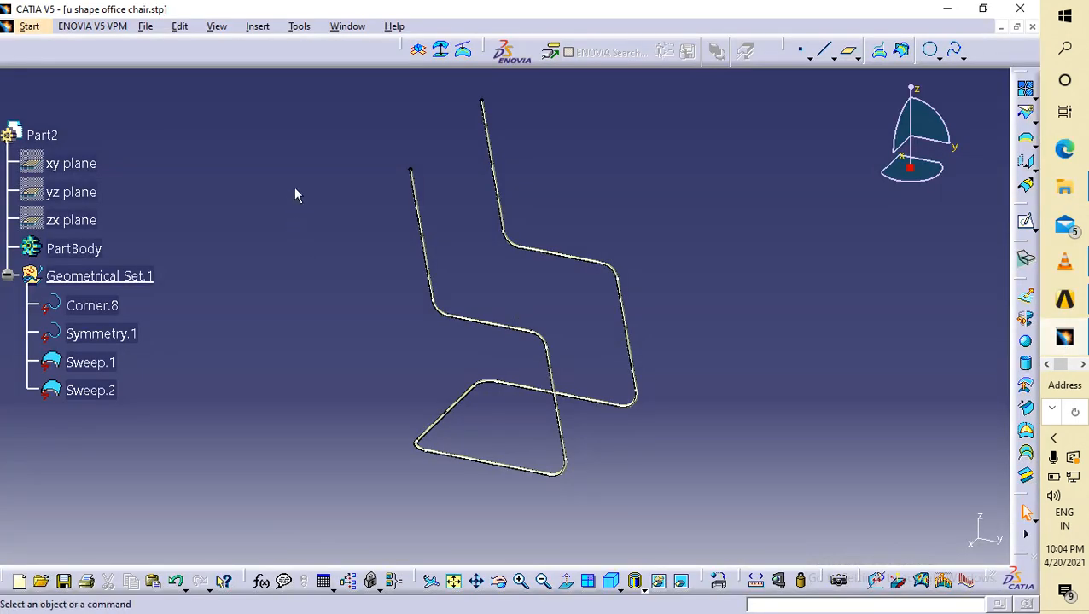
pyautogui.moveTo(299, 130); pyautogui.dragTo(697, 438)
pyautogui.moveTo(334, 112); pyautogui.dragTo(796, 511)
pyautogui.click(282, 168)
pyautogui.moveTo(262, 104); pyautogui.dragTo(773, 365)
pyautogui.click(792, 345)
pyautogui.click(145, 28)
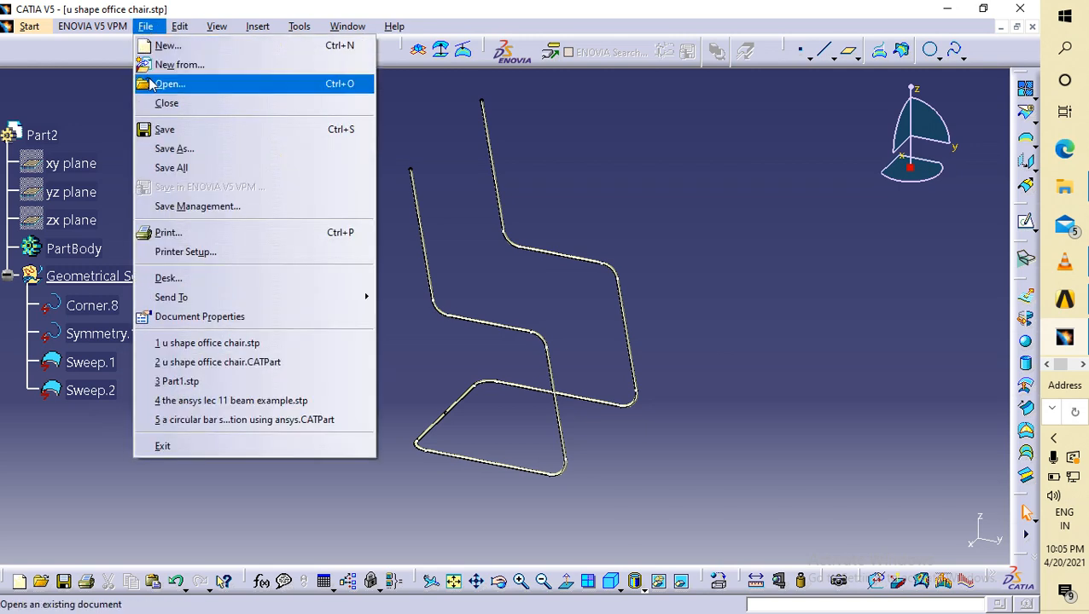
pyautogui.click(657, 229)
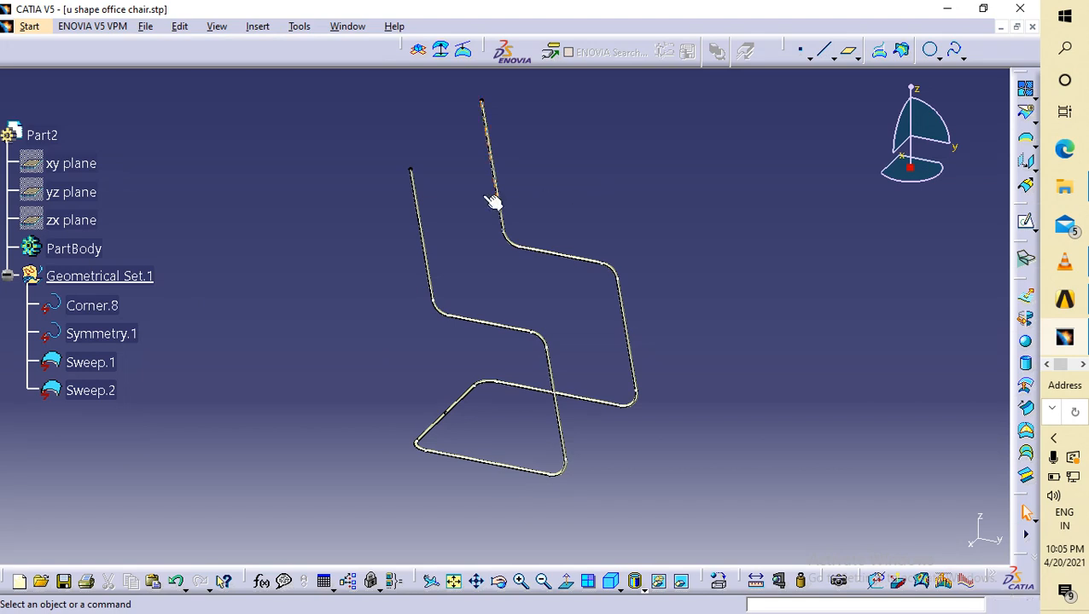
pyautogui.click(1025, 92)
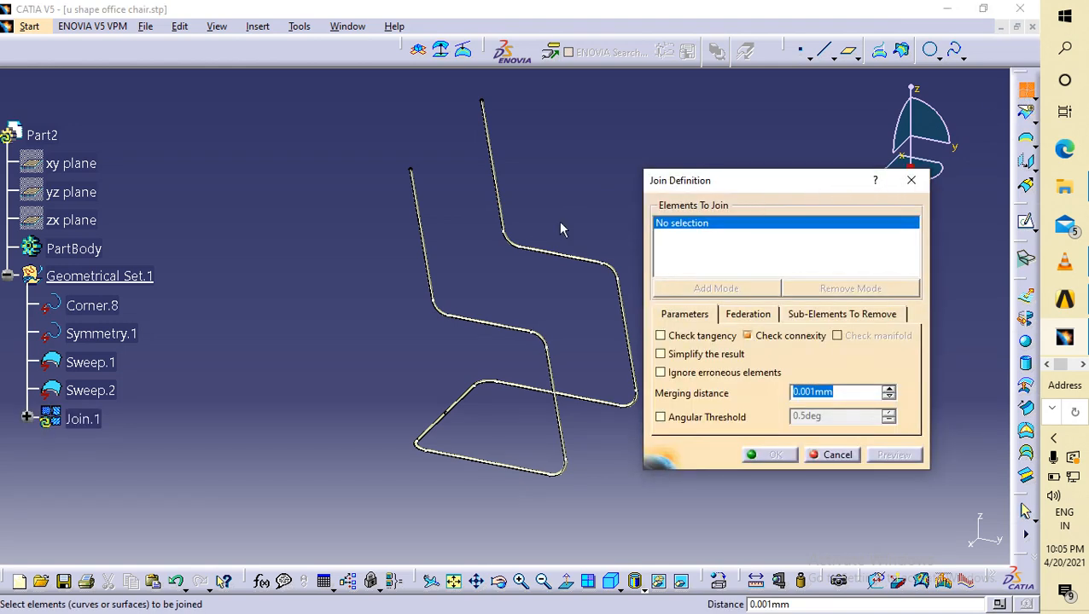
pyautogui.moveTo(560, 221); pyautogui.dragTo(590, 90, button='middle')
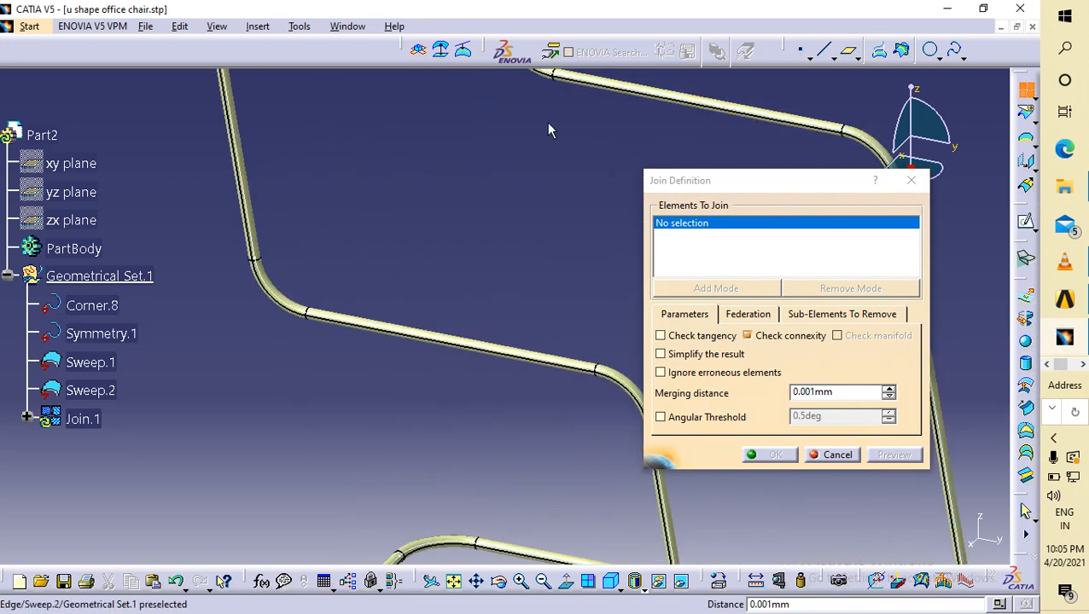
pyautogui.click(417, 342)
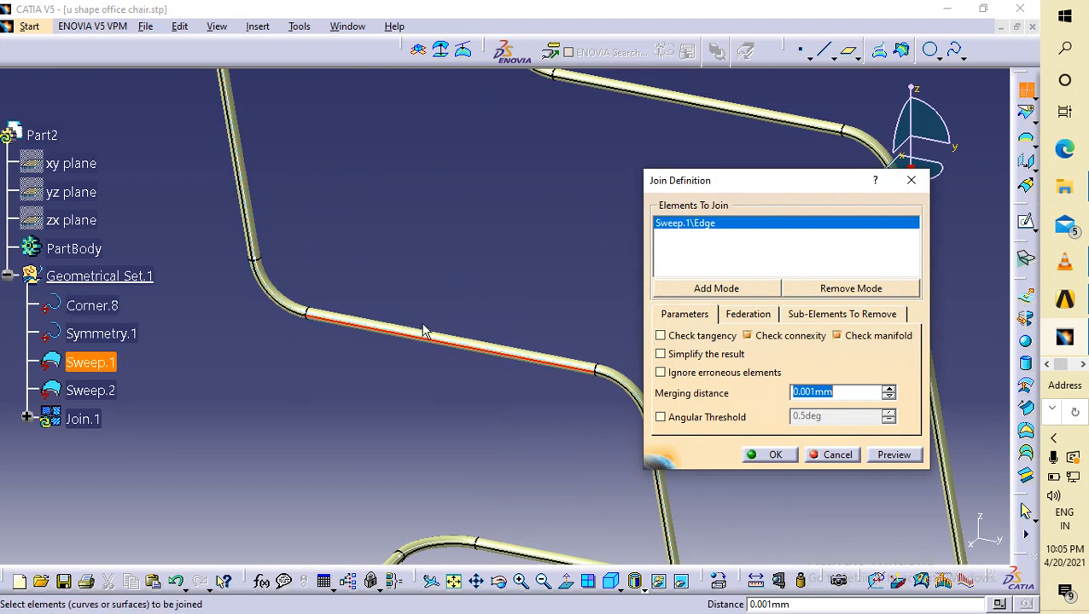
pyautogui.click(280, 295)
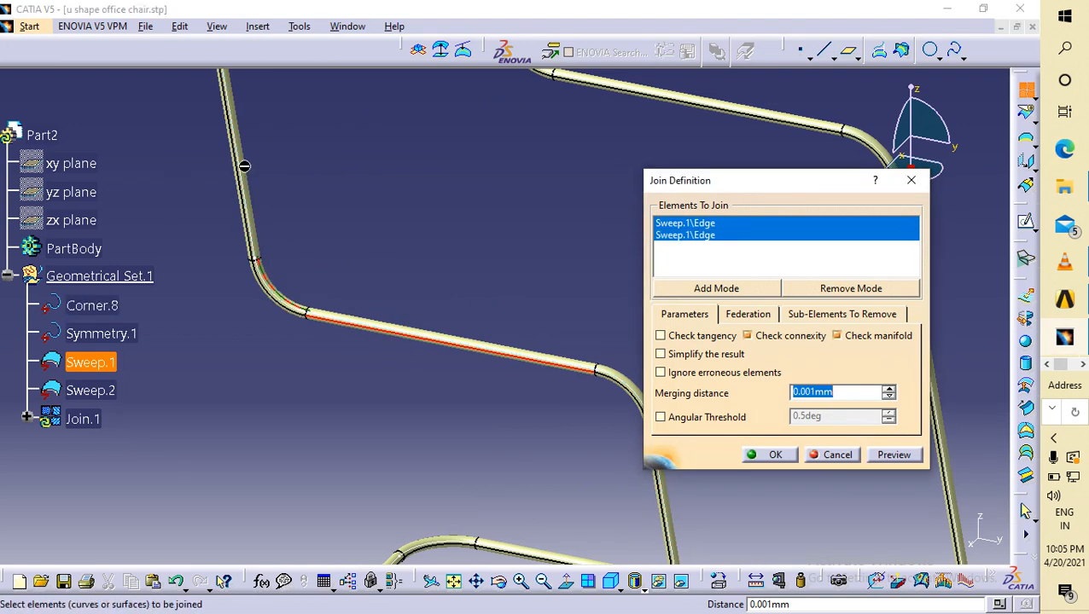
pyautogui.click(910, 180)
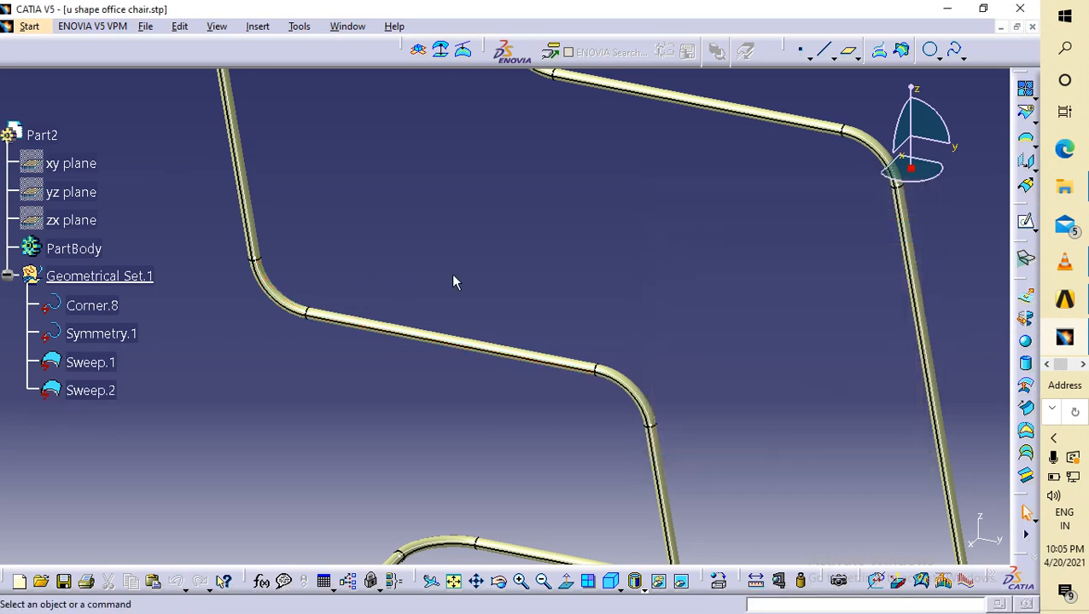
# Hide the Corner.8 guide curve running inside the chair's tube
pyautogui.moveTo(490, 273); pyautogui.dragTo(510, 198, button='middle')
pyautogui.click(494, 277)
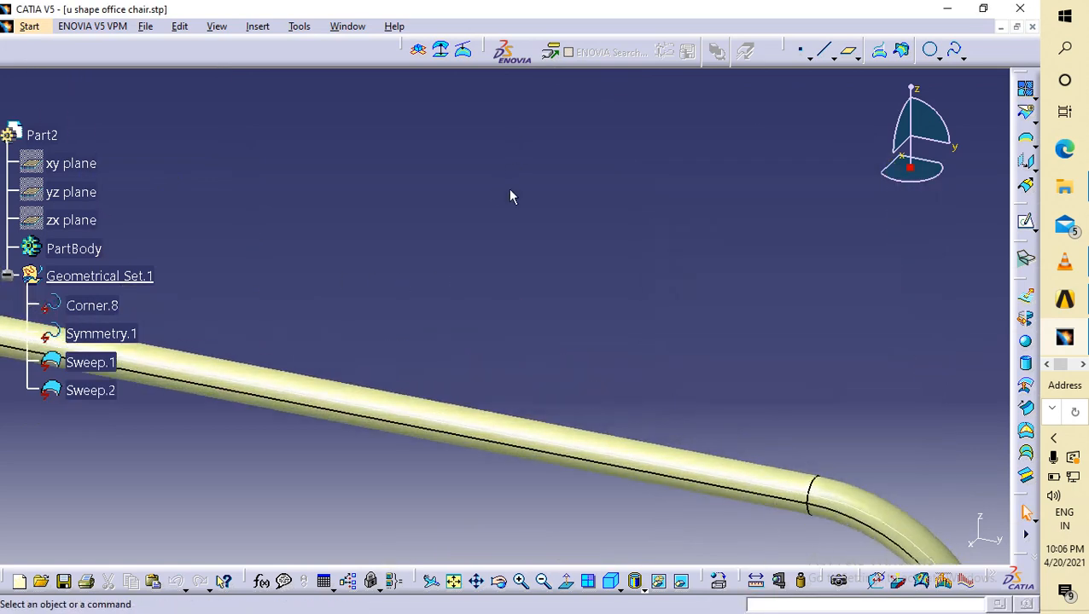
pyautogui.click(517, 440)
pyautogui.moveTo(862, 485); pyautogui.dragTo(704, 351, button='middle')
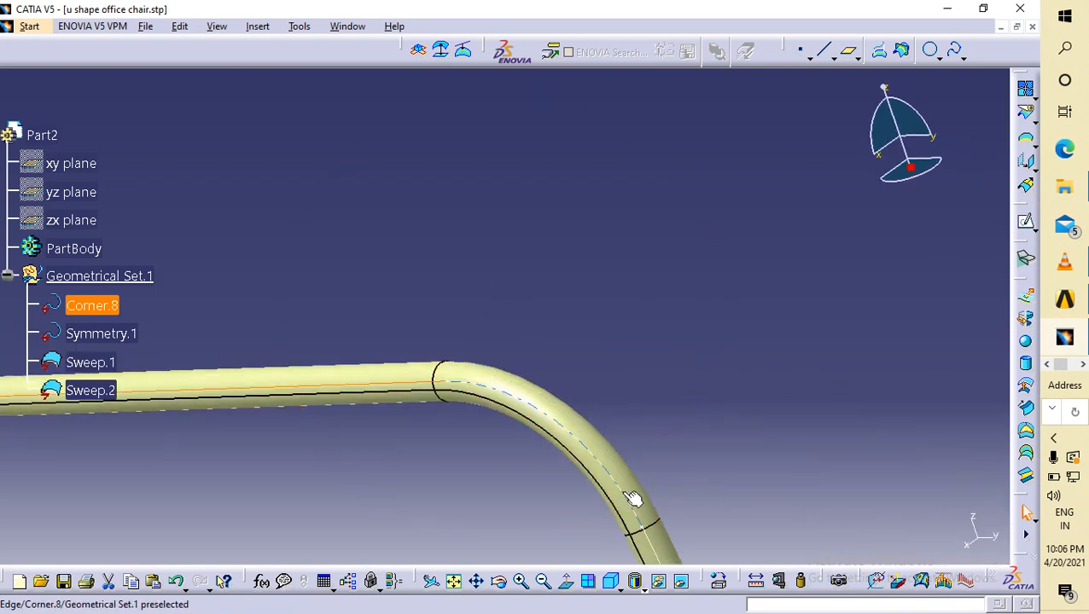
pyautogui.moveTo(695, 509)
pyautogui.mouseDown(button='middle')
pyautogui.moveTo(673, 399)
pyautogui.moveTo(688, 464)
pyautogui.moveTo(711, 464)
pyautogui.moveTo(589, 340)
pyautogui.moveTo(369, 165)
pyautogui.mouseUp(button='middle')
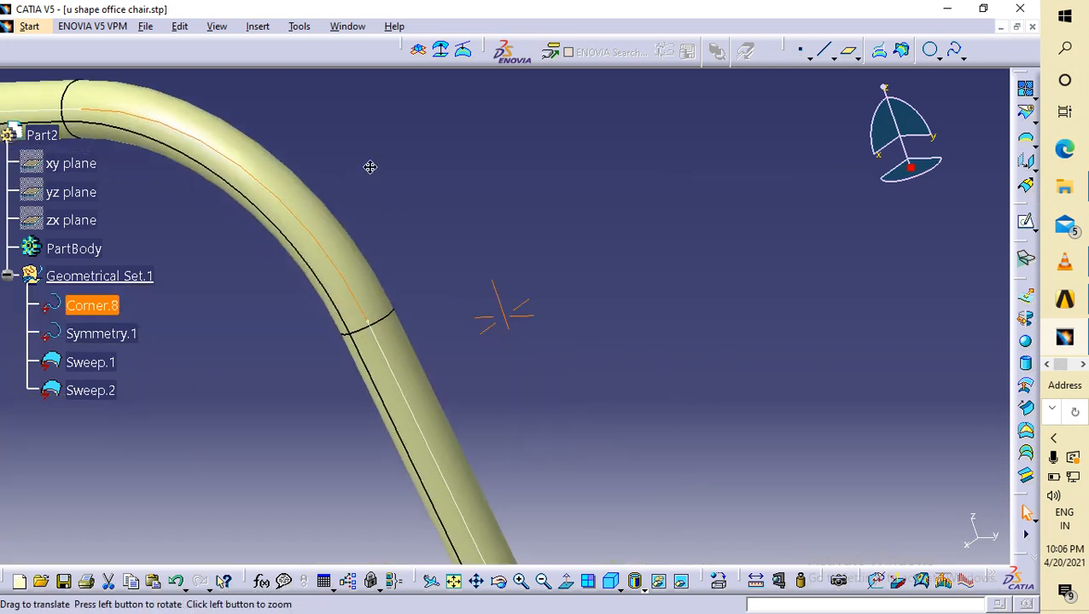
pyautogui.click(418, 412)
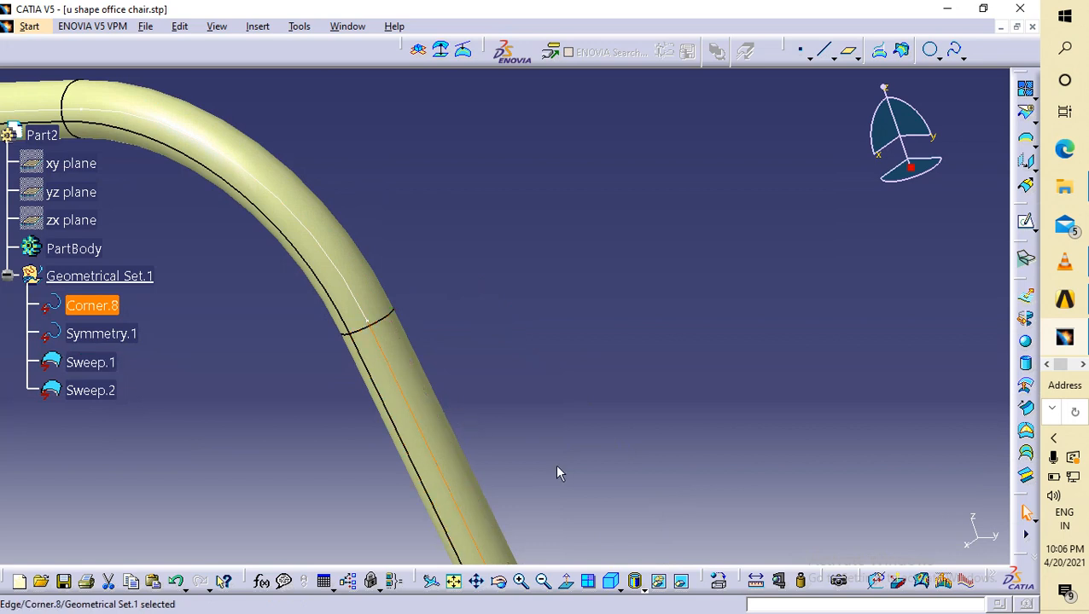
pyautogui.click(660, 587)
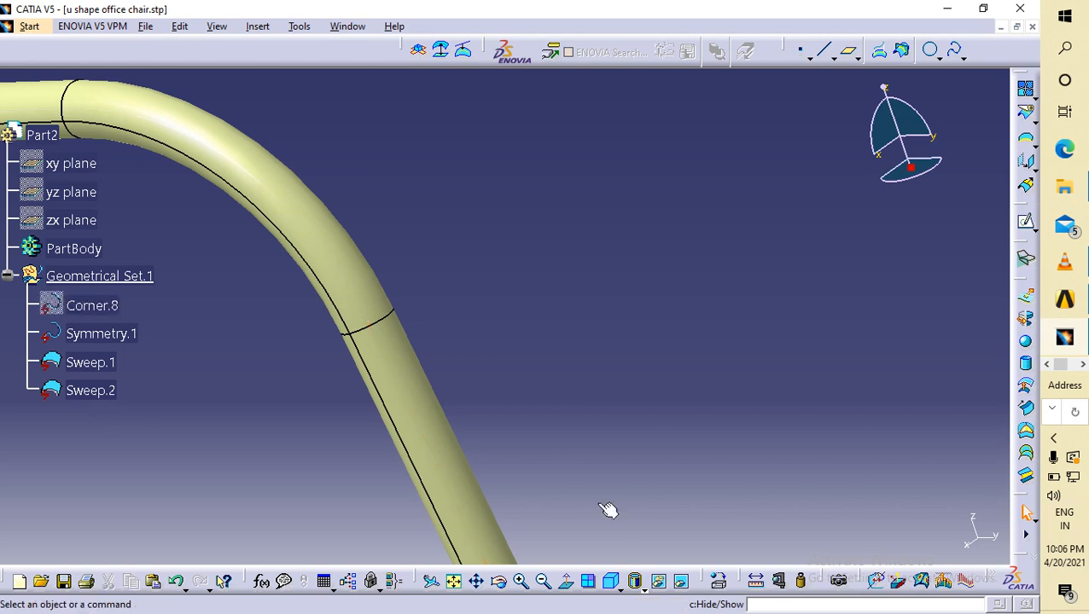
# Hide the Symmetry.1 guide curve inside the opposite tube of the chair frame
pyautogui.moveTo(604, 290); pyautogui.dragTo(588, 468, button='middle')
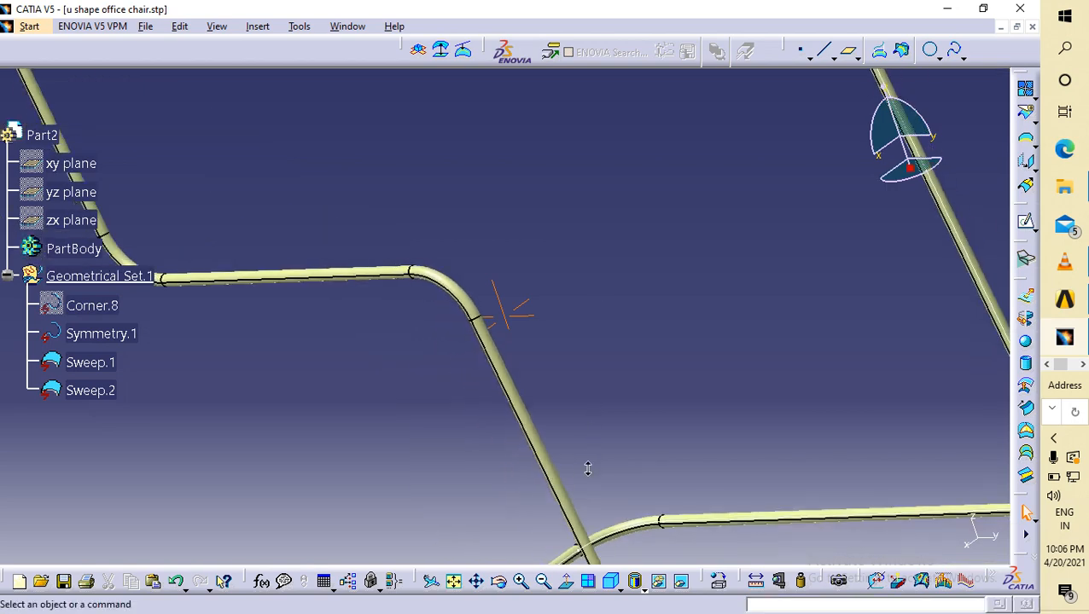
pyautogui.moveTo(783, 278); pyautogui.dragTo(408, 371, button='middle')
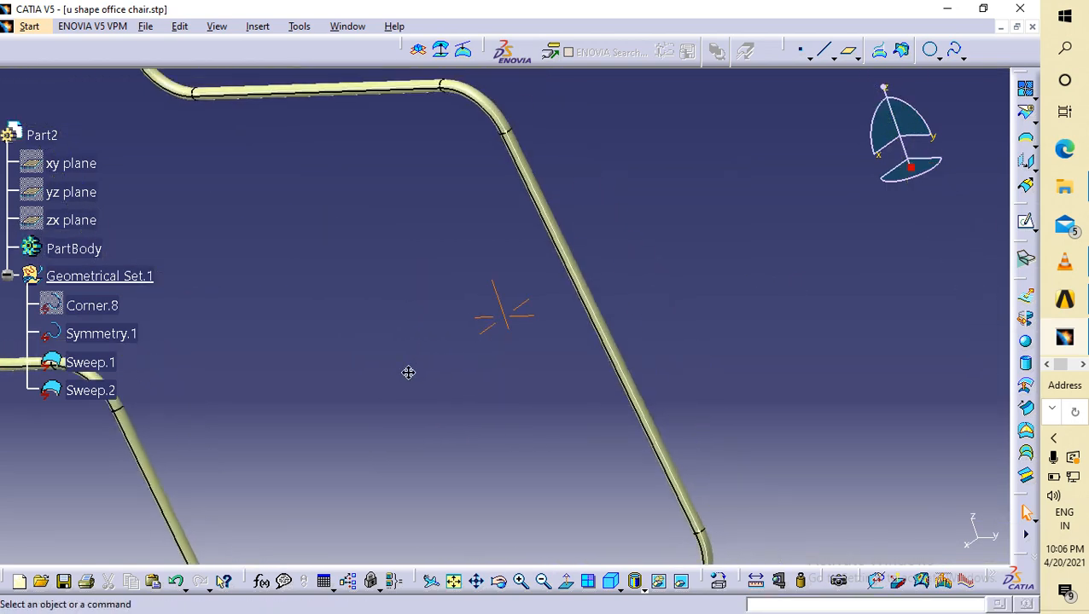
pyautogui.moveTo(607, 373); pyautogui.dragTo(611, 260, button='middle')
pyautogui.scroll(1, 626, 329)
pyautogui.moveTo(629, 332); pyautogui.dragTo(645, 474, button='middle')
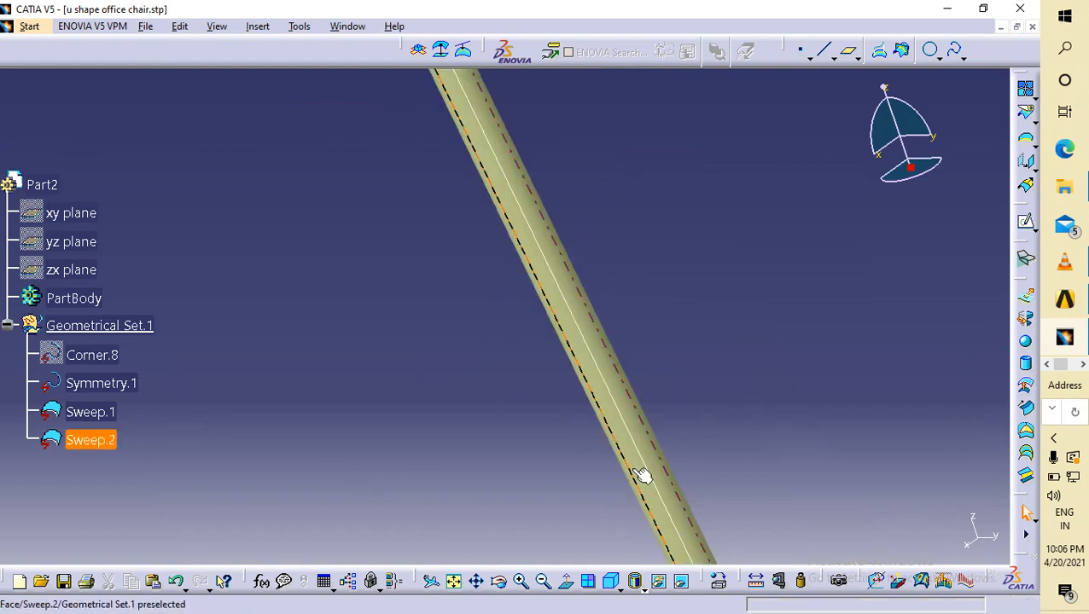
pyautogui.click(665, 497)
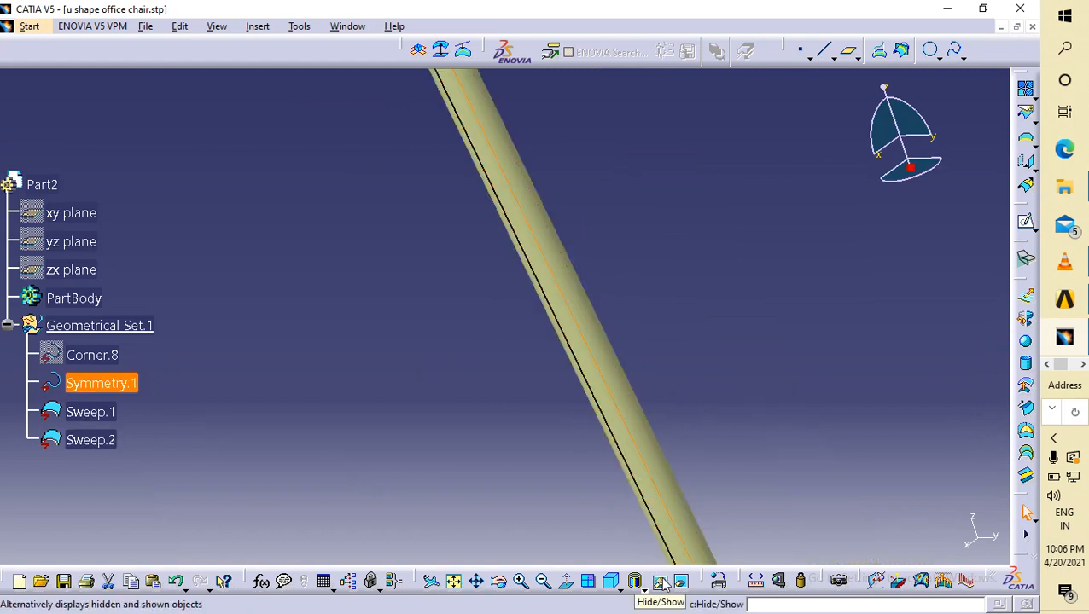
pyautogui.click(662, 583)
pyautogui.middleClick(712, 320)
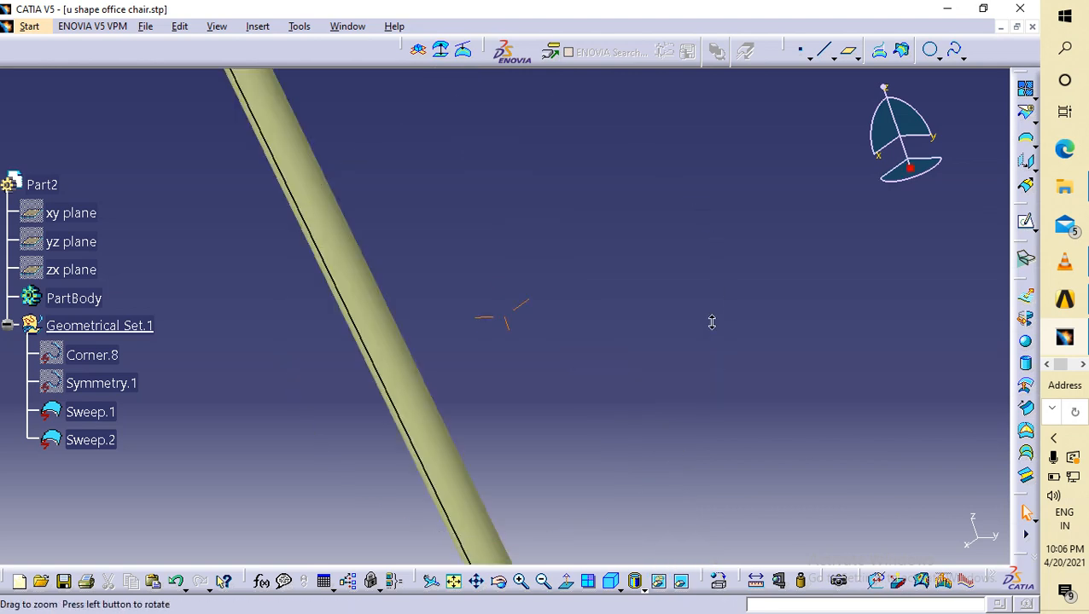
pyautogui.moveTo(712, 323); pyautogui.dragTo(710, 537, button='middle')
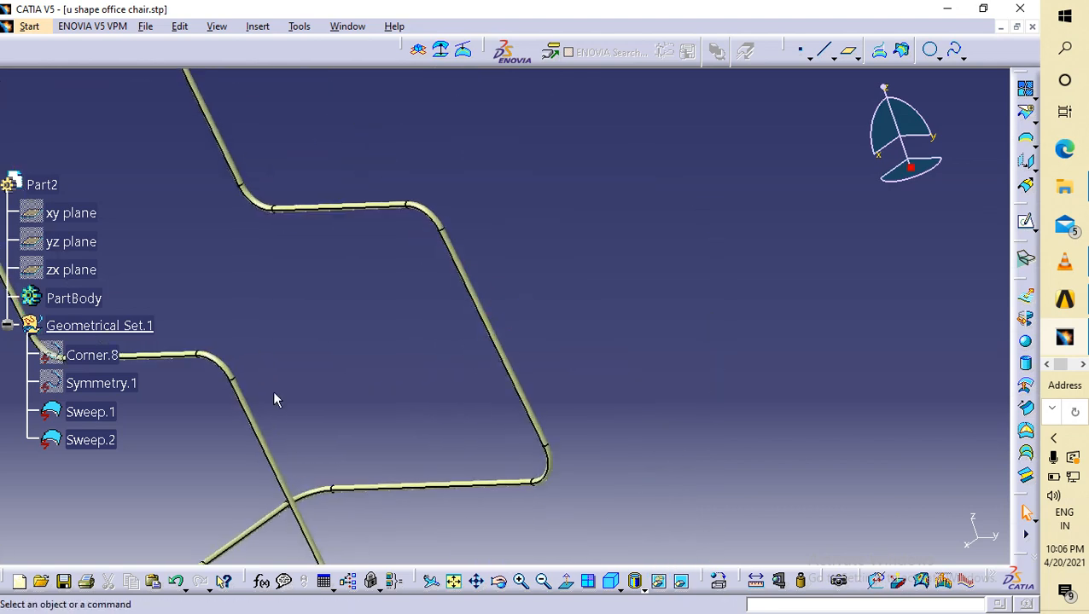
pyautogui.moveTo(274, 399); pyautogui.dragTo(450, 353, button='middle')
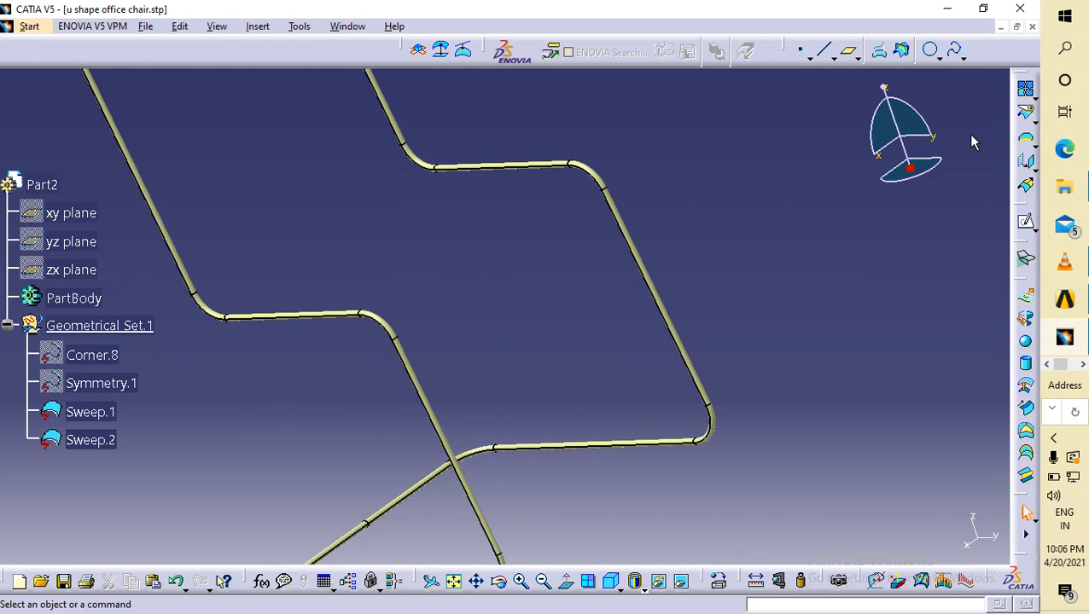
pyautogui.click(1028, 97)
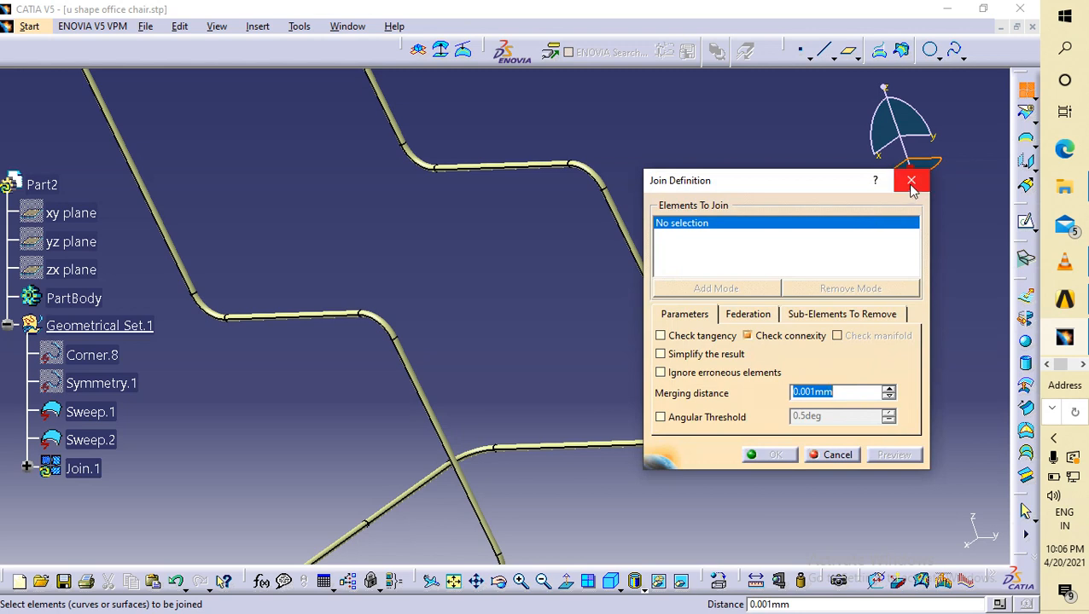
pyautogui.click(911, 181)
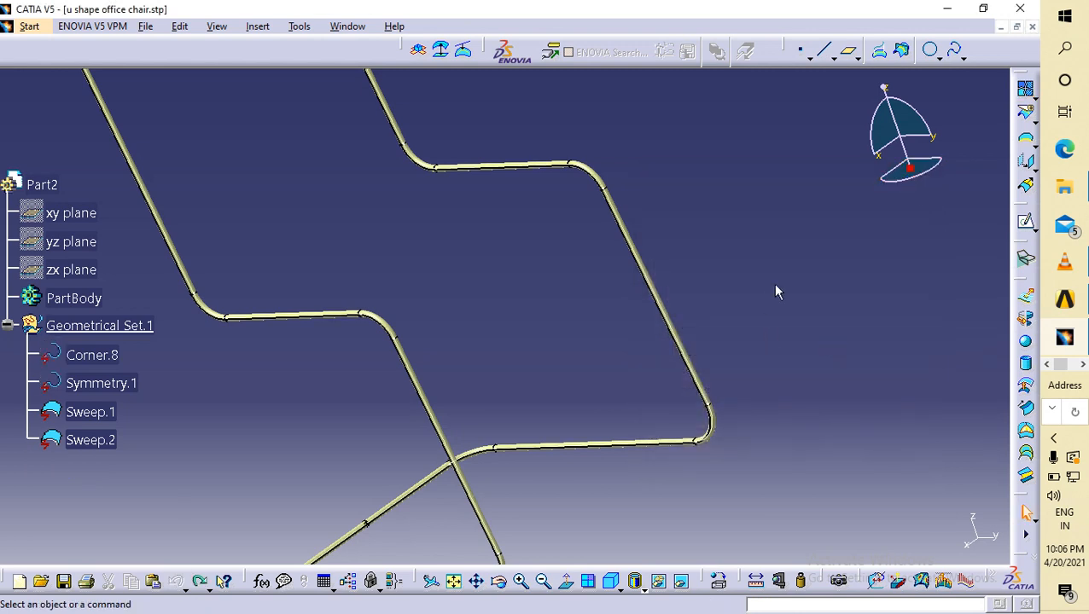
pyautogui.click(34, 26)
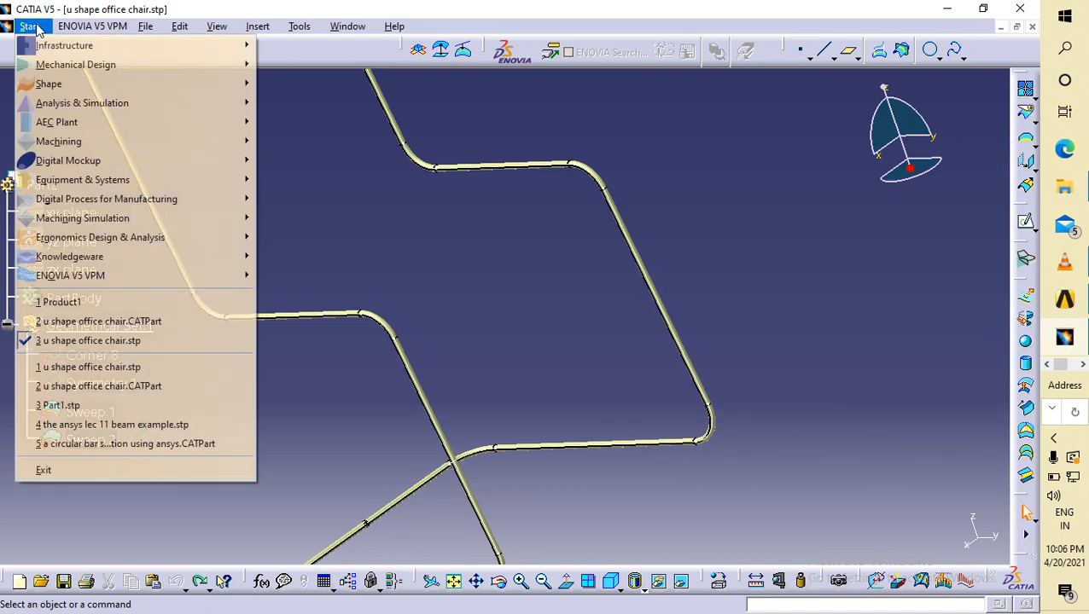
pyautogui.moveTo(93, 27)
pyautogui.click(29, 27)
pyautogui.click(29, 26)
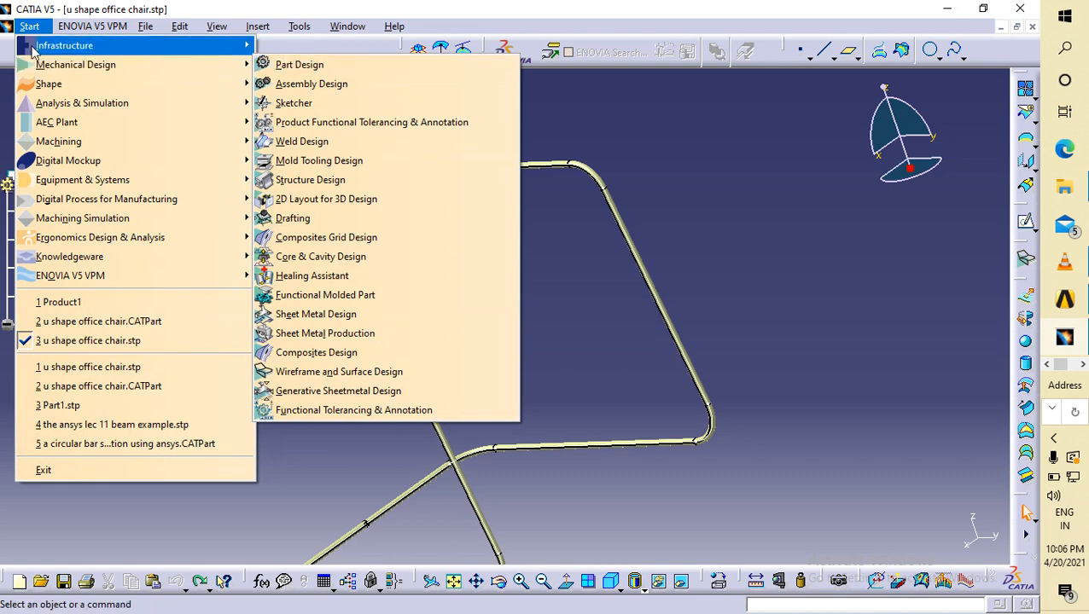
pyautogui.click(38, 28)
pyautogui.click(37, 28)
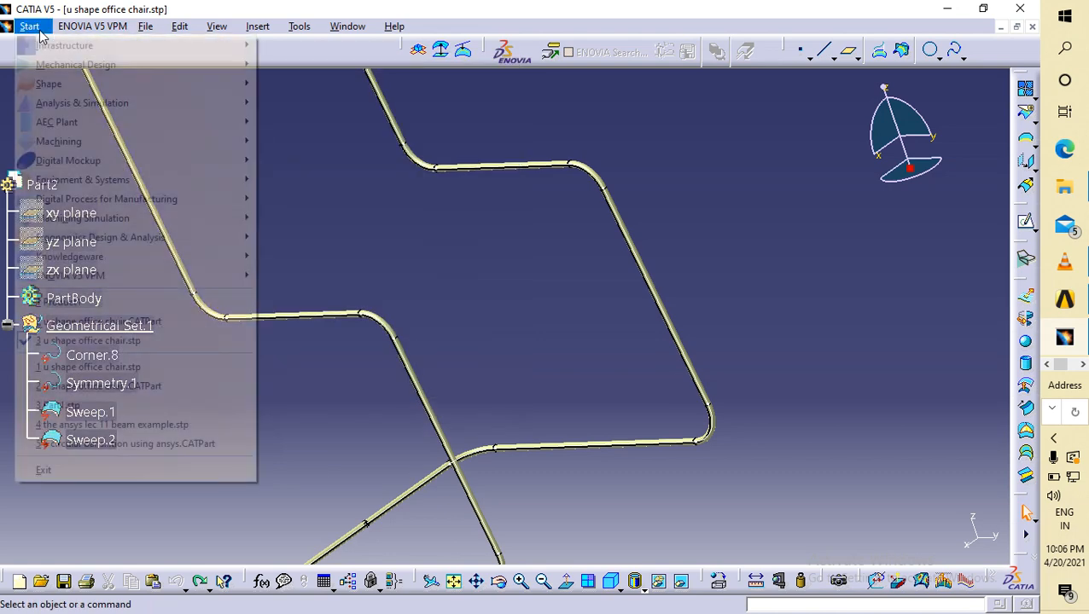
pyautogui.moveTo(86, 68)
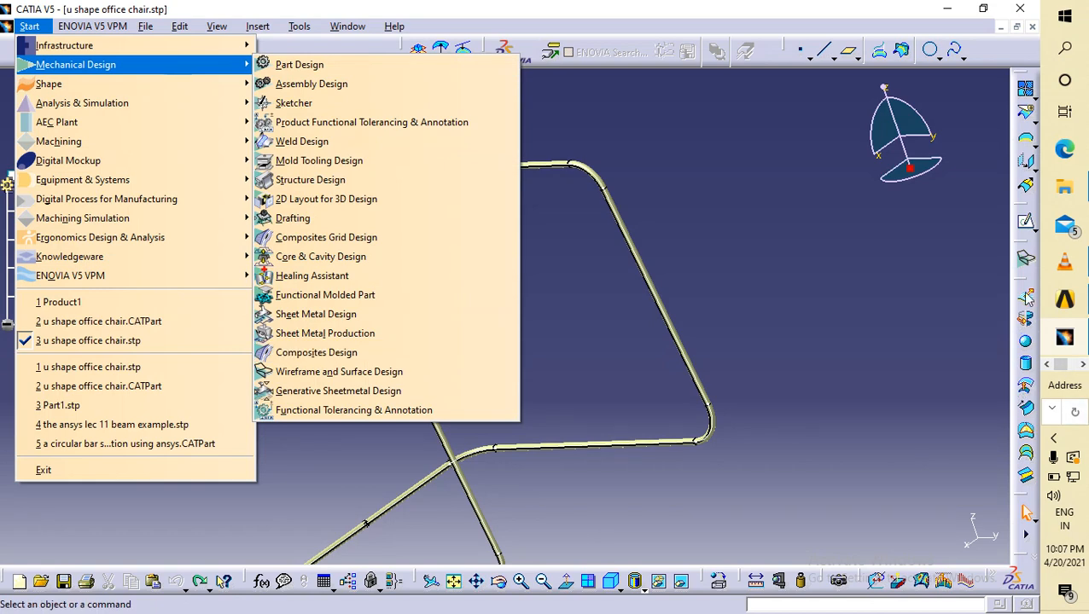
pyautogui.click(723, 214)
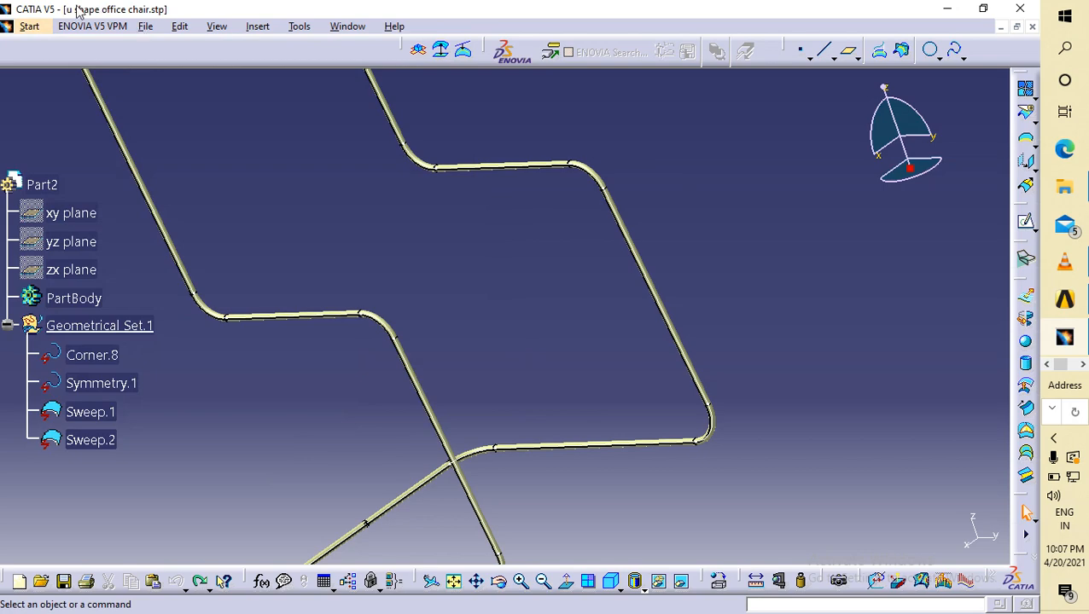
pyautogui.click(29, 27)
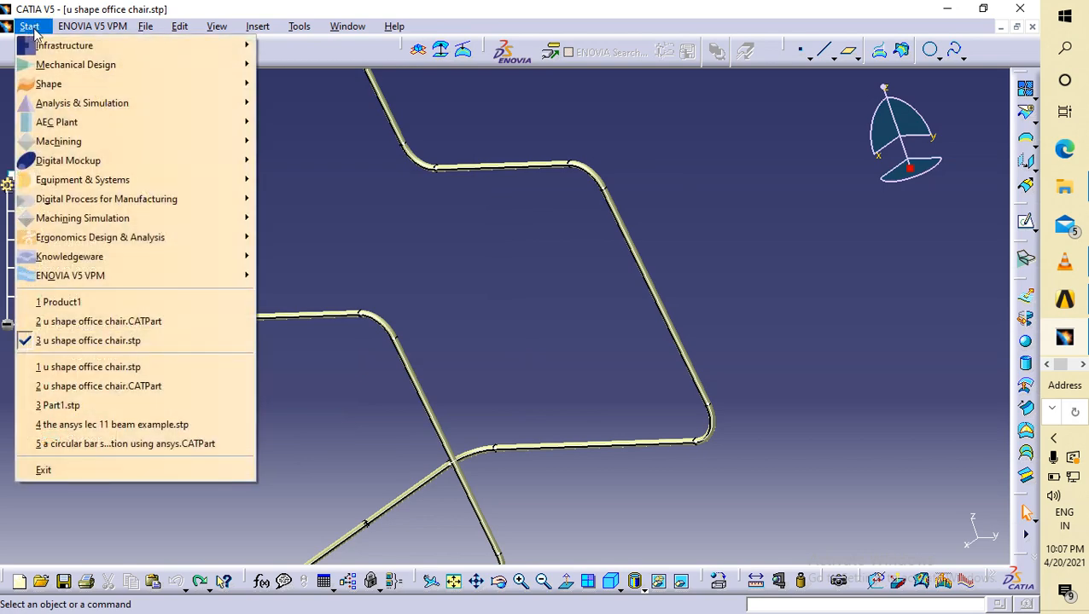
pyautogui.moveTo(47, 68)
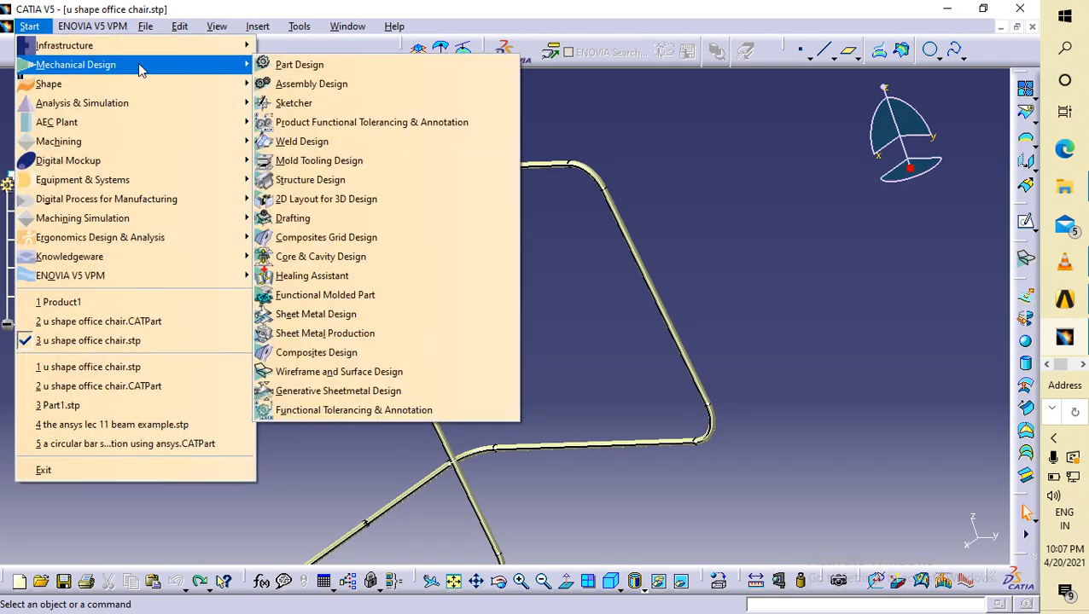
pyautogui.click(315, 65)
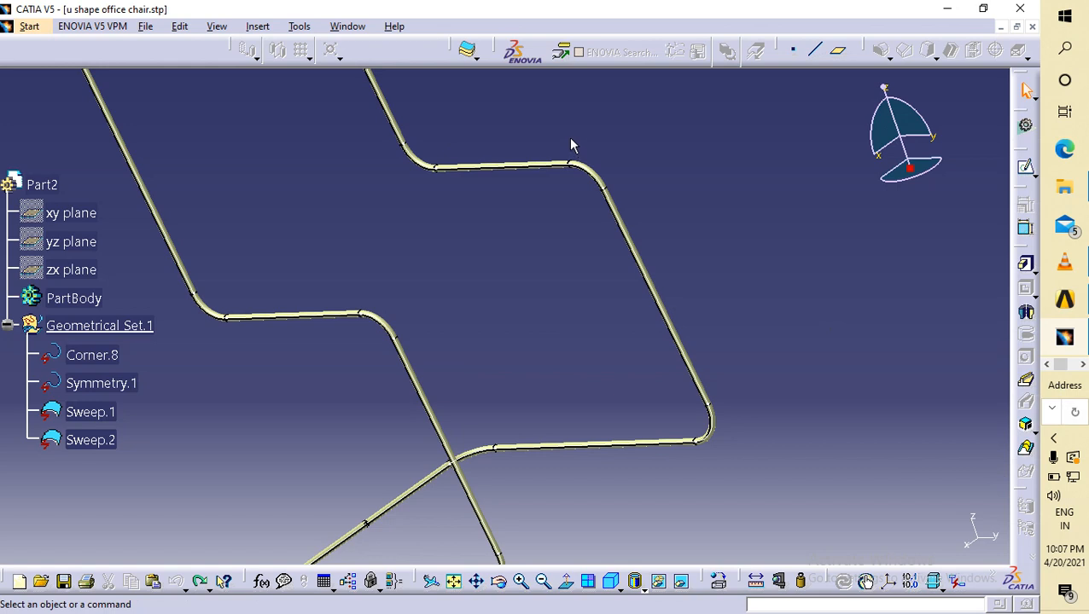
pyautogui.click(28, 29)
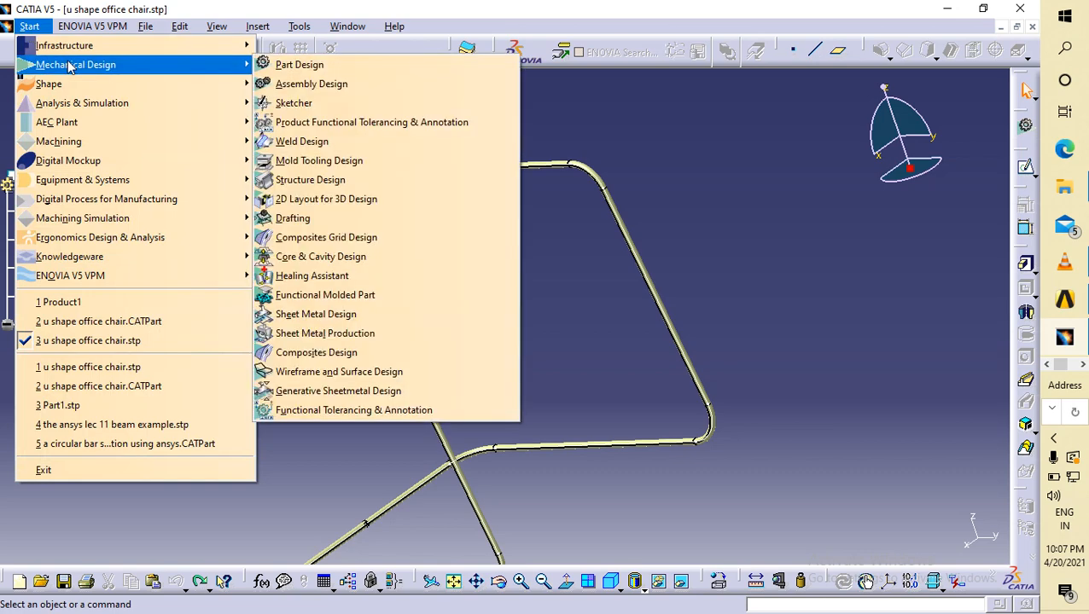
pyautogui.click(303, 380)
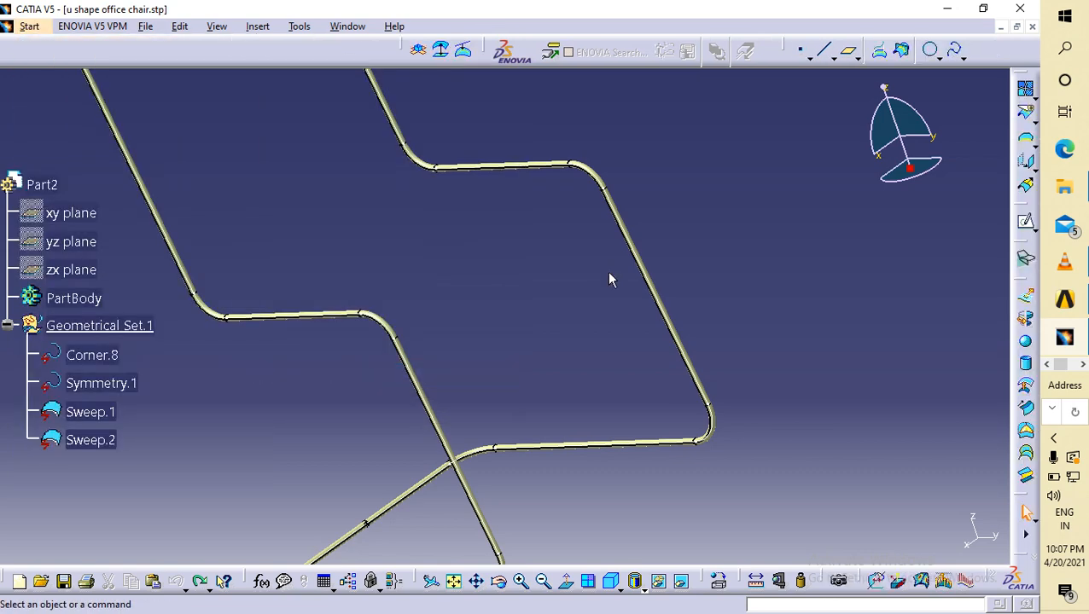
# Hide the Corner.8 guide curve inside the chair's swept tube
pyautogui.scroll(1, 607, 270)
pyautogui.moveTo(606, 271); pyautogui.dragTo(607, 360, button='middle')
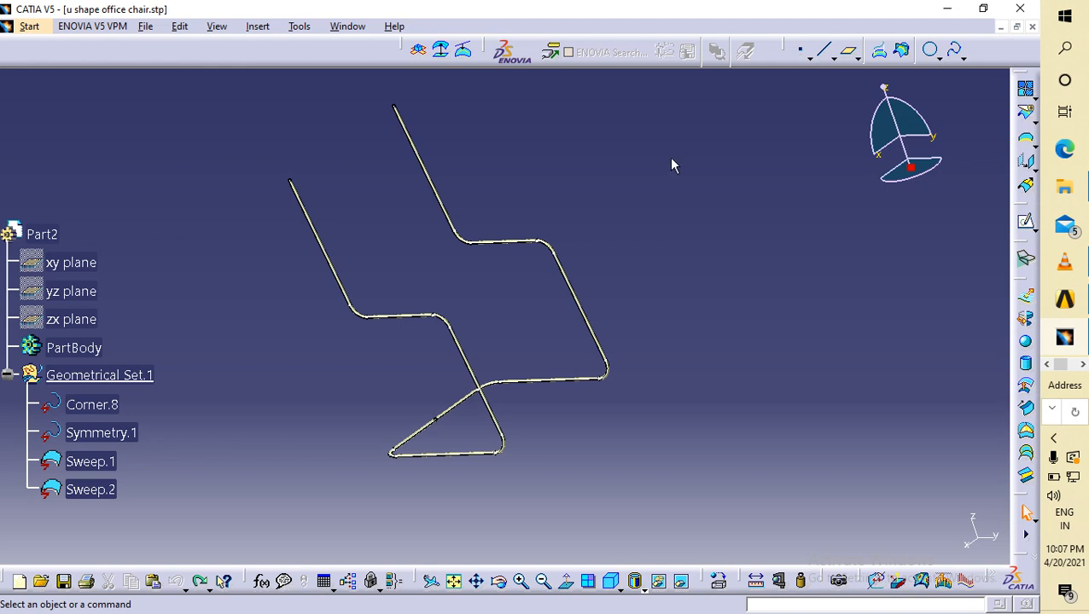
pyautogui.middleClick(639, 290)
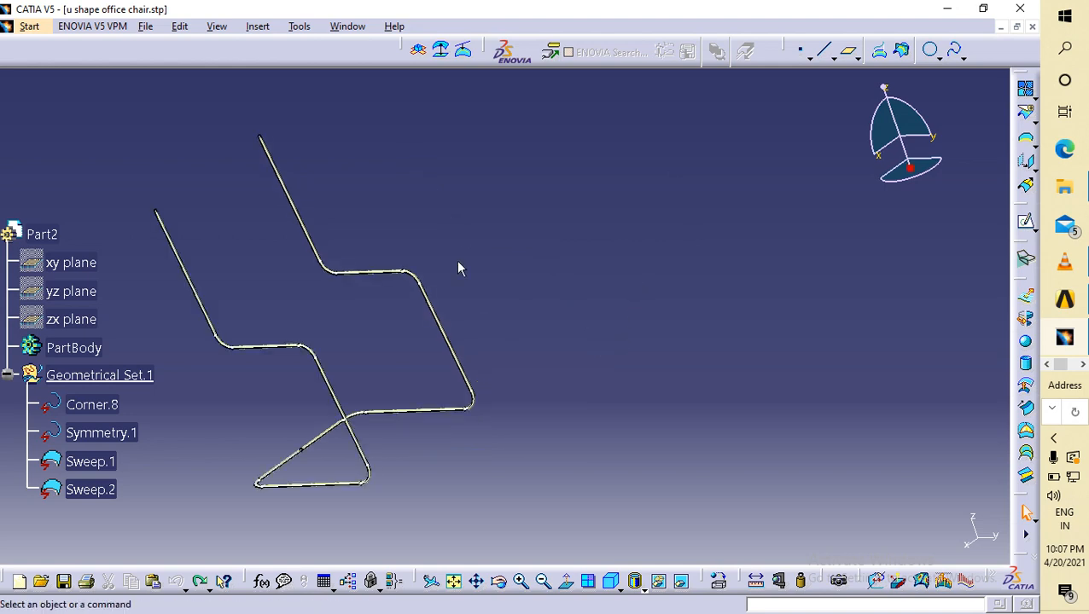
pyautogui.moveTo(456, 260)
pyautogui.mouseDown(button='middle')
pyautogui.moveTo(604, 261)
pyautogui.moveTo(583, 265)
pyautogui.moveTo(628, 100)
pyautogui.moveTo(578, 156)
pyautogui.mouseUp(button='middle')
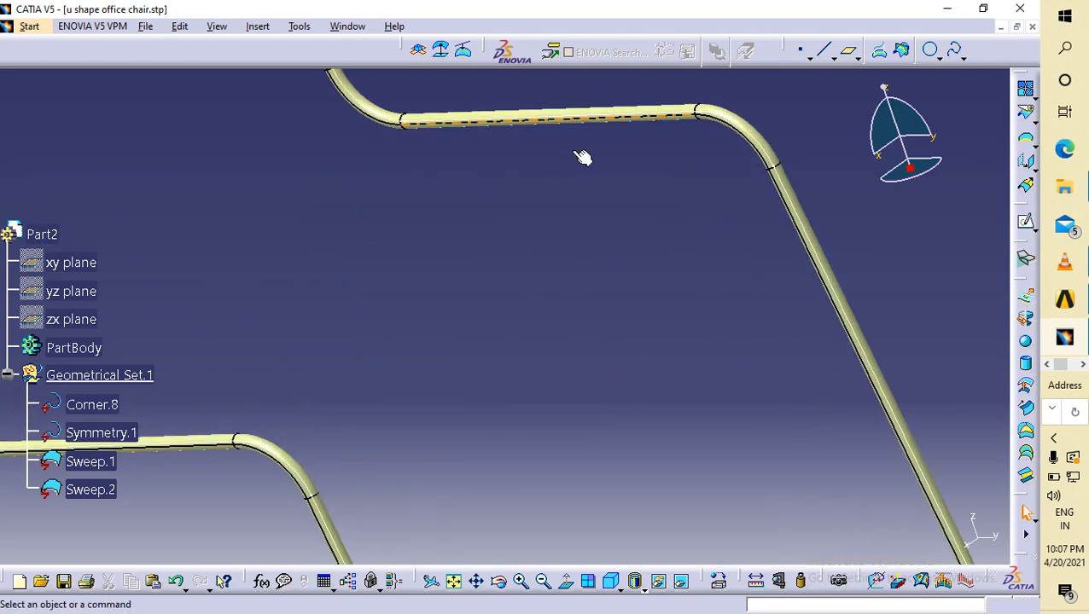
pyautogui.moveTo(481, 304); pyautogui.dragTo(452, 350, button='middle')
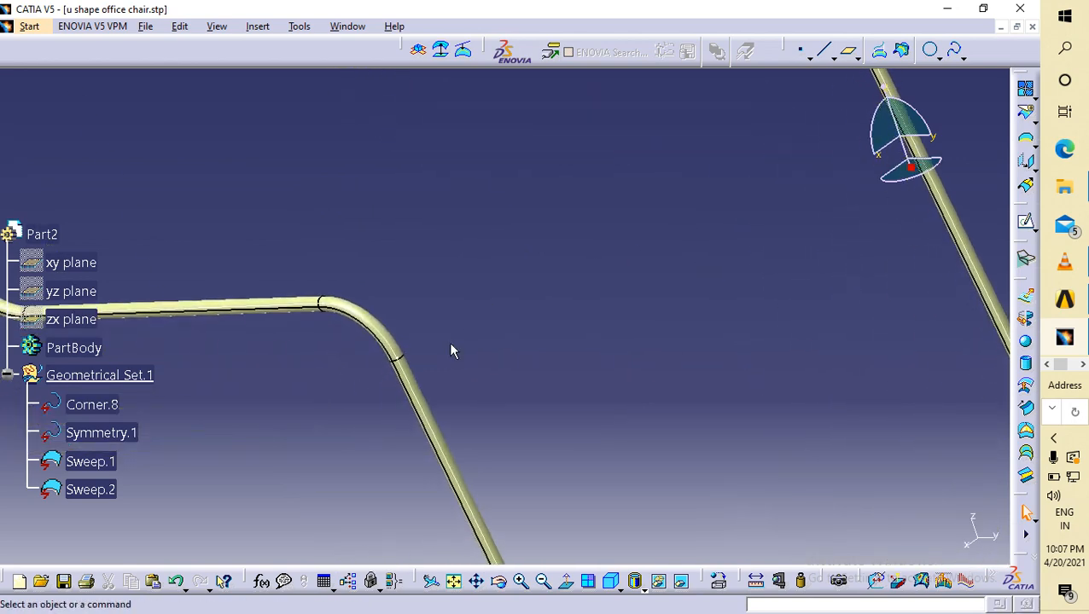
pyautogui.moveTo(464, 399); pyautogui.dragTo(401, 377, button='middle')
pyautogui.click(378, 410)
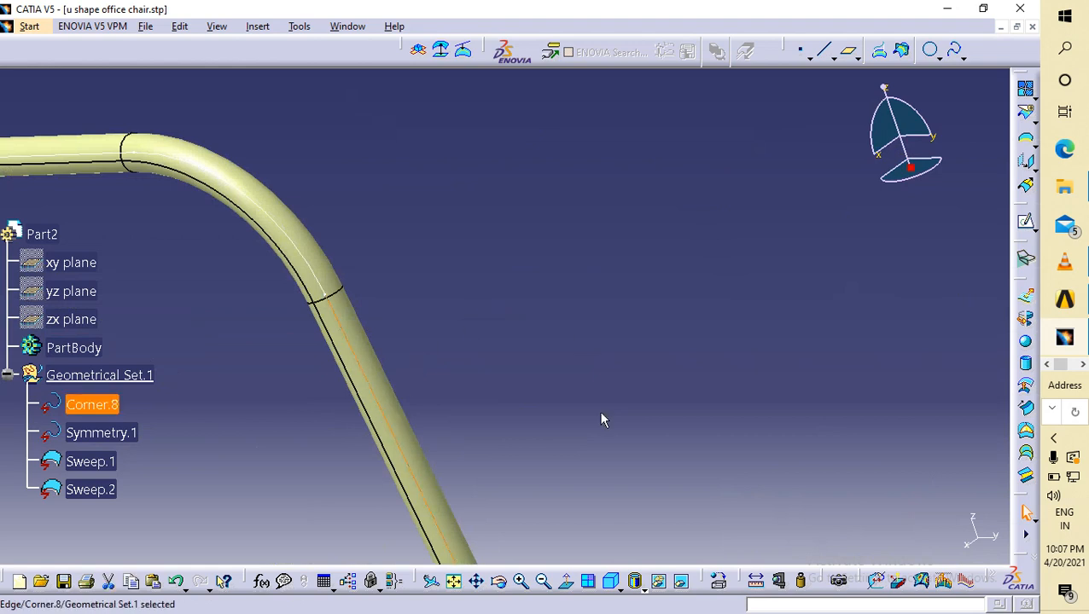
pyautogui.click(662, 584)
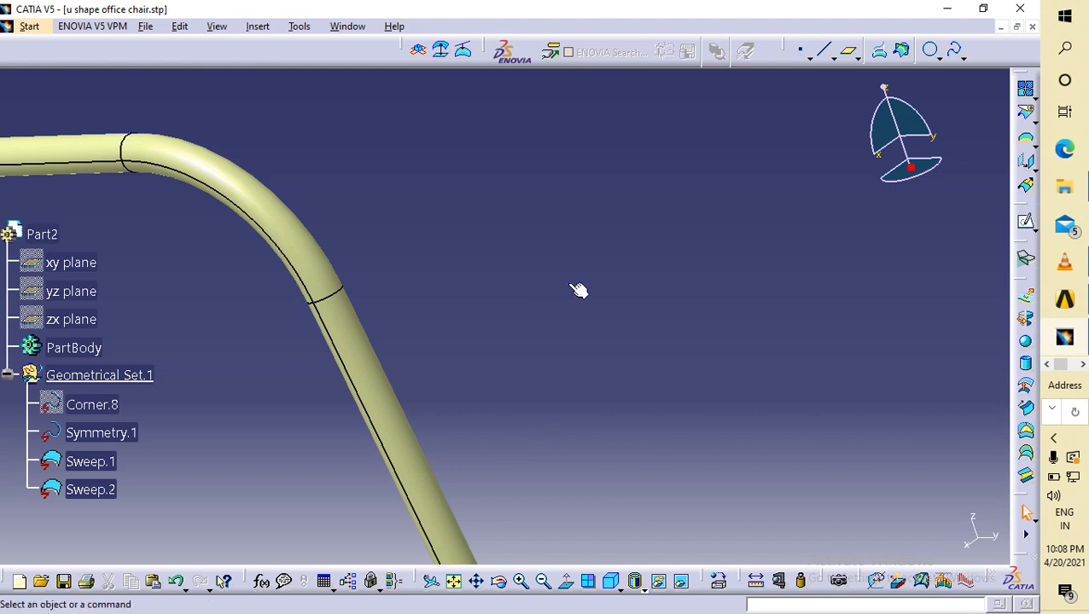
# Hide the Symmetry.1 guide curve inside the mirrored tube of the chair frame
pyautogui.keyDown('ctrl'); pyautogui.moveTo(579, 290); pyautogui.dragTo(498, 361, button='middle'); pyautogui.keyUp('ctrl')
pyautogui.keyDown('ctrl'); pyautogui.moveTo(606, 343); pyautogui.dragTo(657, 206, button='middle'); pyautogui.keyUp('ctrl')
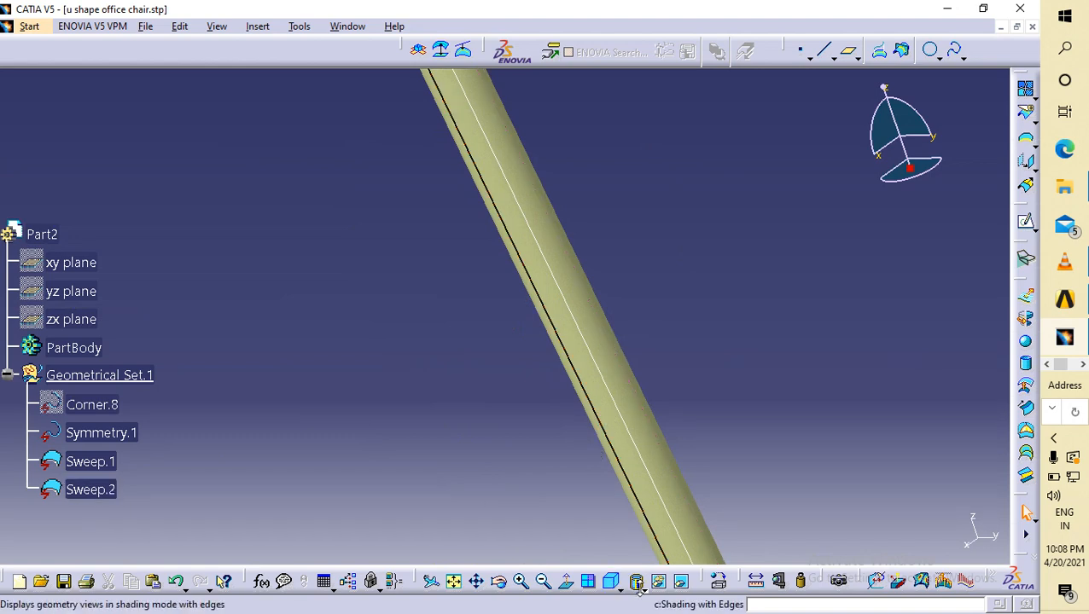
pyautogui.click(611, 584)
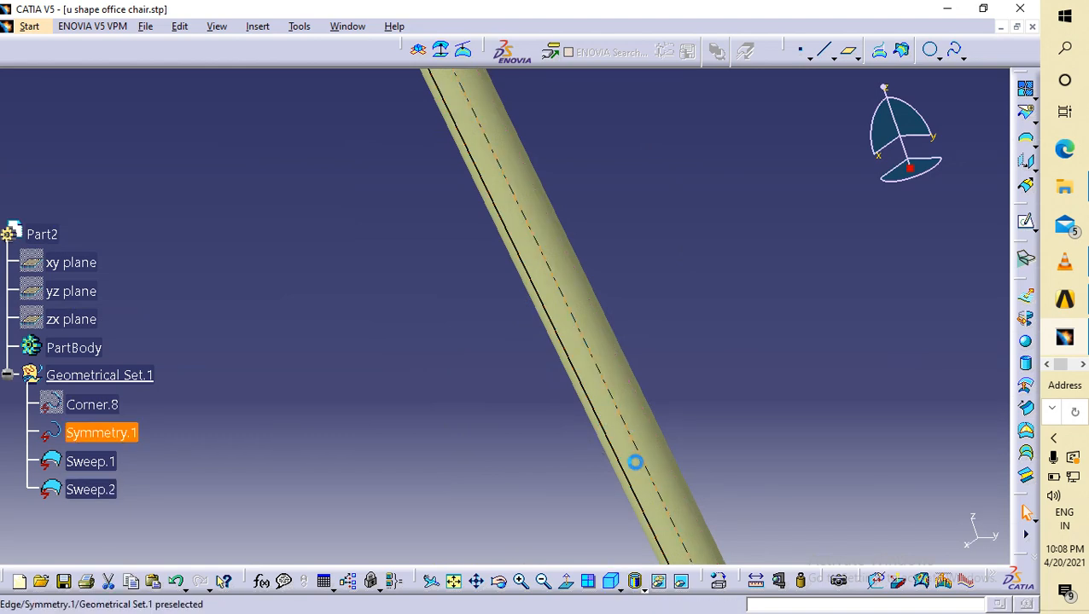
pyautogui.keyDown('ctrl'); pyautogui.moveTo(780, 250); pyautogui.dragTo(782, 503, button='middle'); pyautogui.keyUp('ctrl')
# Start a Join operation for combining the chair frame's tube surfaces
pyautogui.moveTo(307, 254); pyautogui.dragTo(313, 76, button='middle')
pyautogui.moveTo(299, 246); pyautogui.dragTo(425, 488, button='middle')
pyautogui.keyDown('ctrl'); pyautogui.moveTo(426, 339); pyautogui.dragTo(565, 406, button='middle'); pyautogui.keyUp('ctrl')
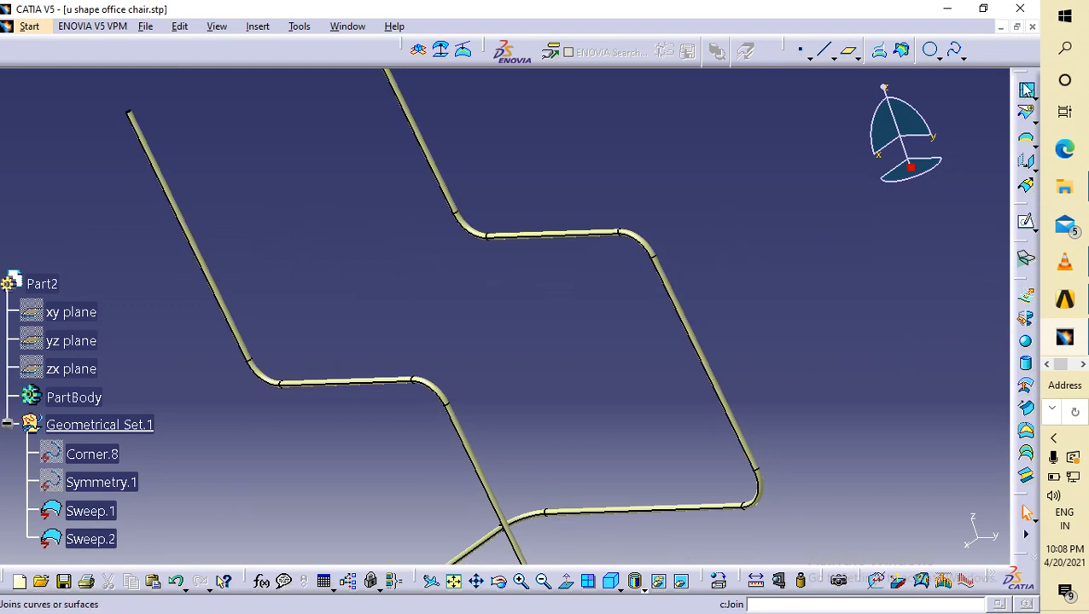
pyautogui.click(1026, 111)
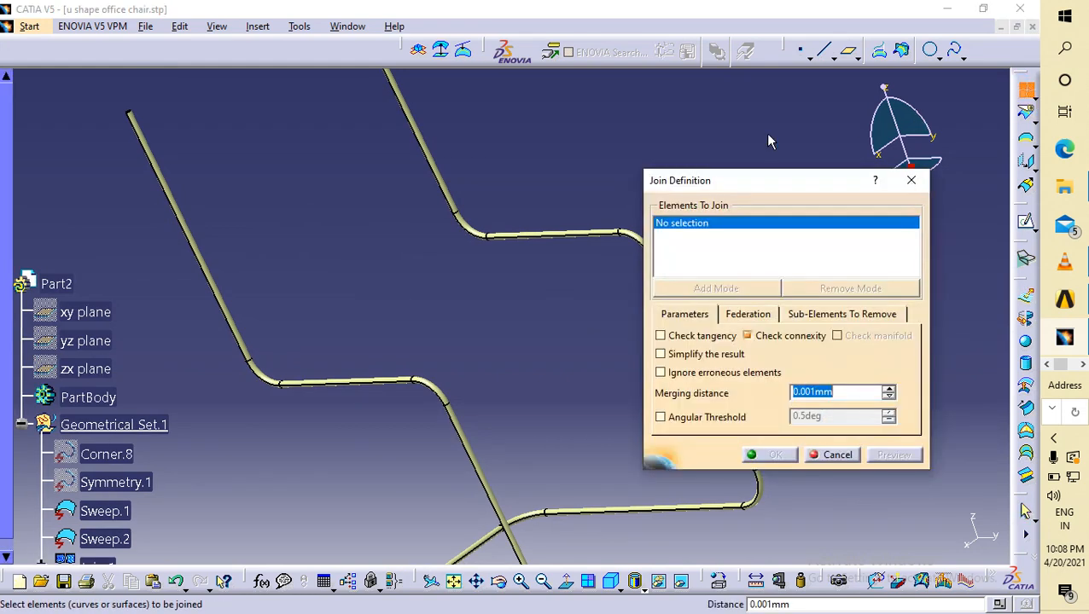
pyautogui.click(444, 184)
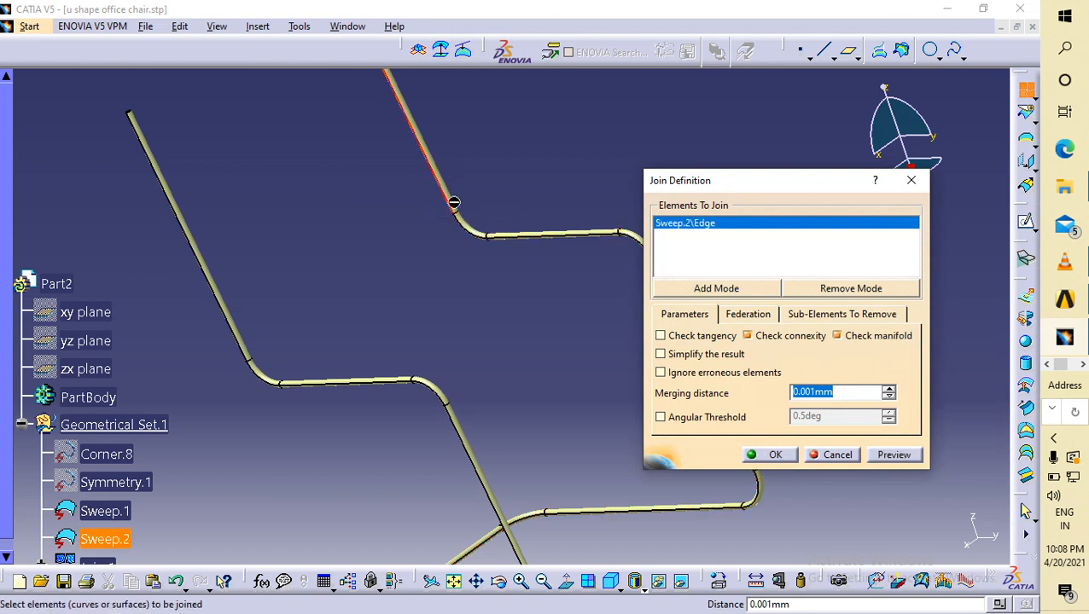
pyautogui.click(490, 236)
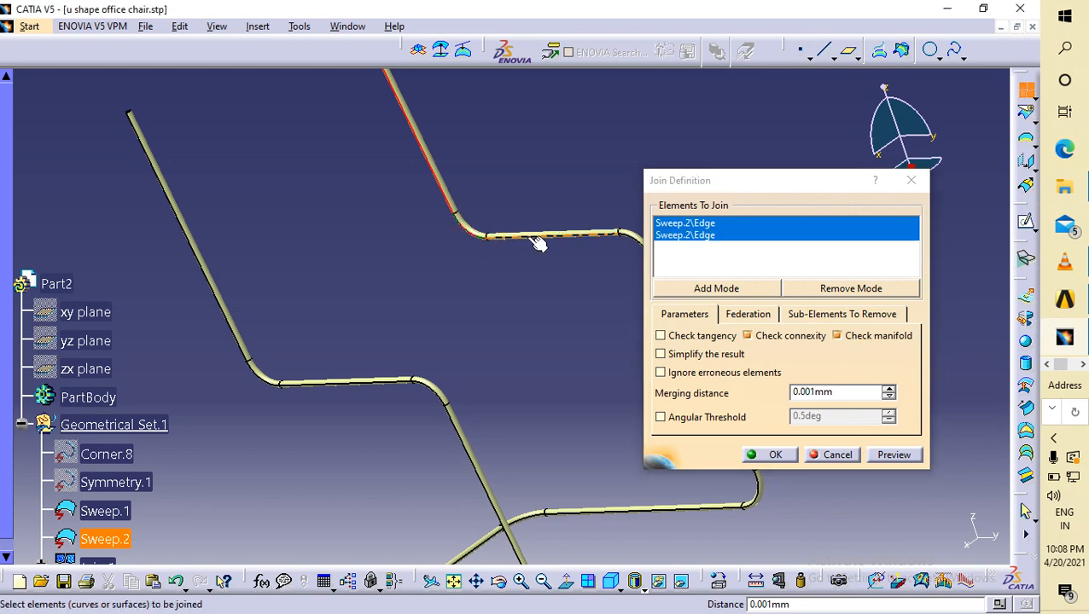
pyautogui.moveTo(513, 310); pyautogui.dragTo(547, 182, button='middle')
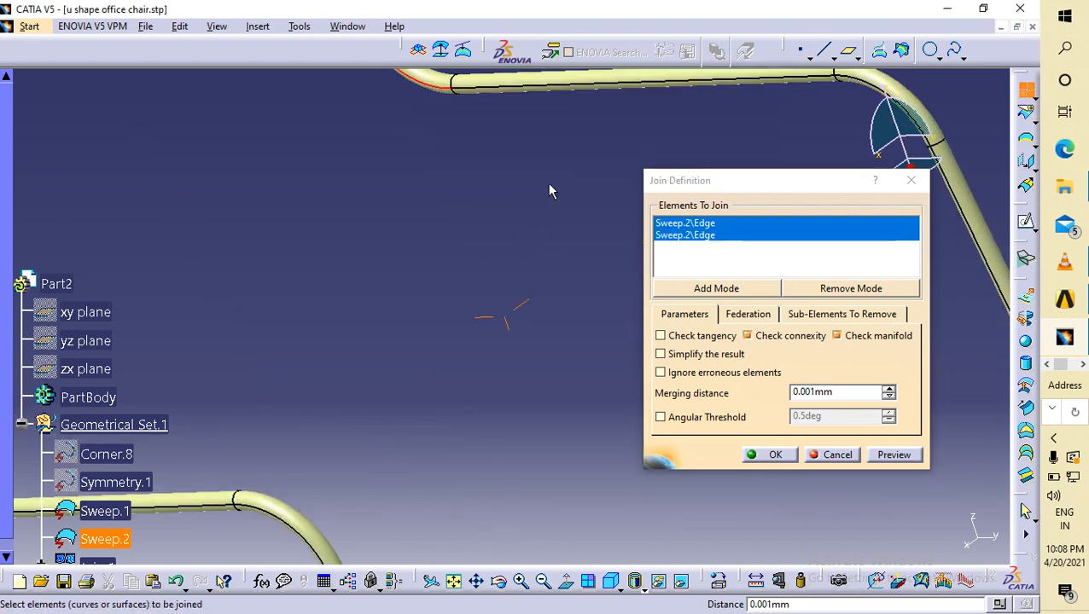
pyautogui.moveTo(469, 171); pyautogui.dragTo(407, 406, button='middle')
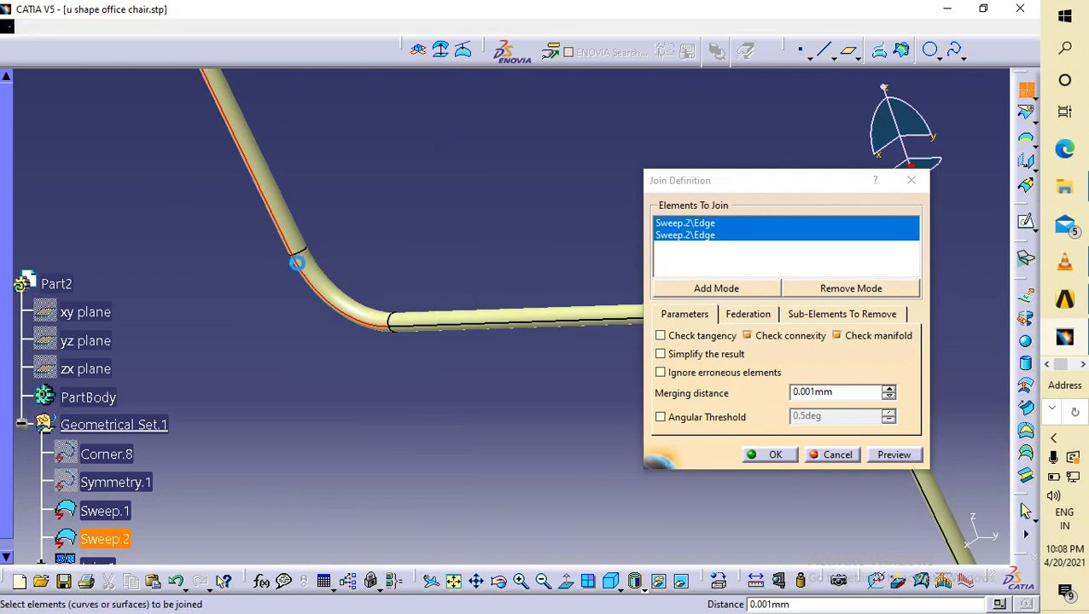
pyautogui.click(295, 257)
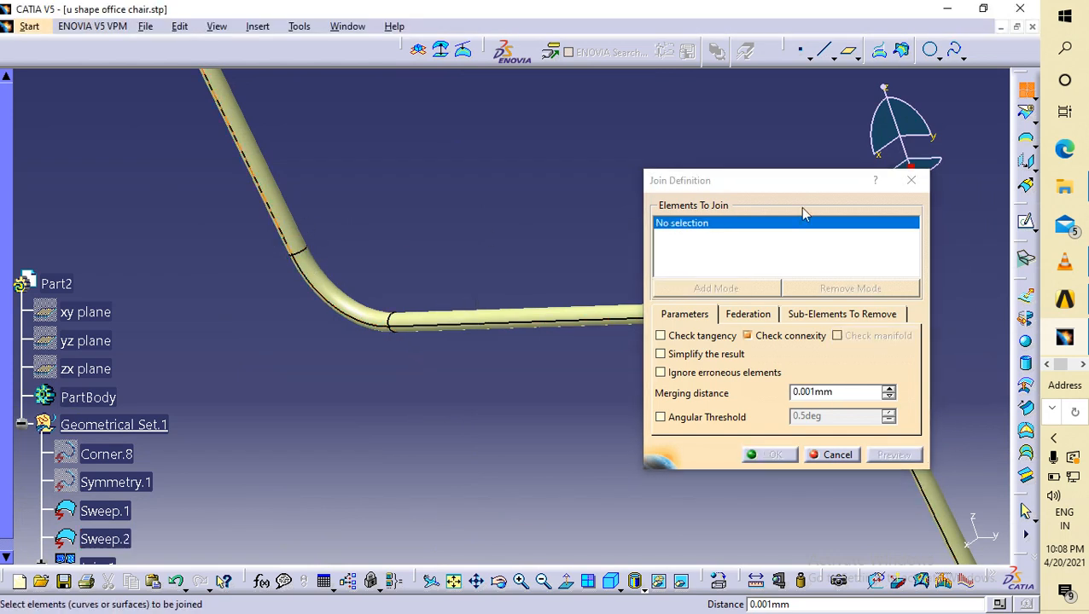
# Join the Sweep.2 and Sweep.1 tube surfaces into one continuous chair frame surface
pyautogui.click(319, 271)
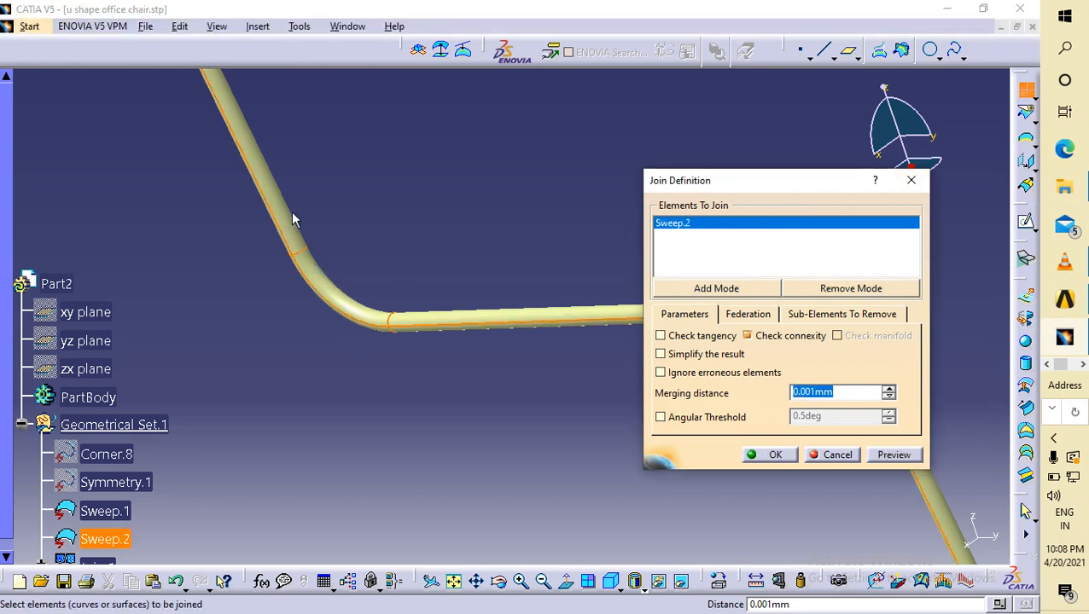
pyautogui.moveTo(293, 220); pyautogui.dragTo(384, 240, button='middle')
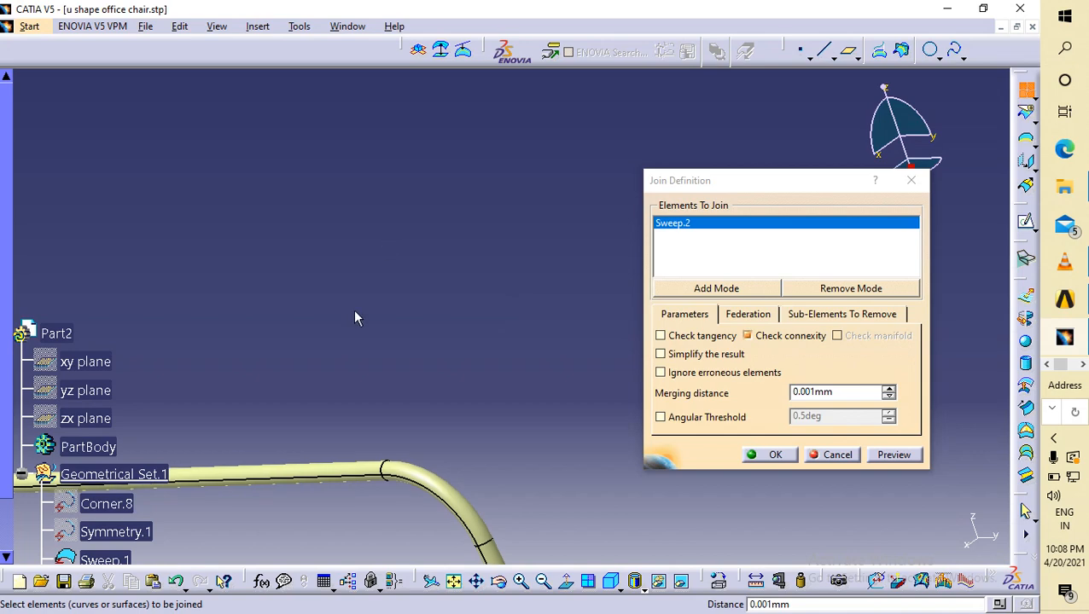
pyautogui.click(324, 469)
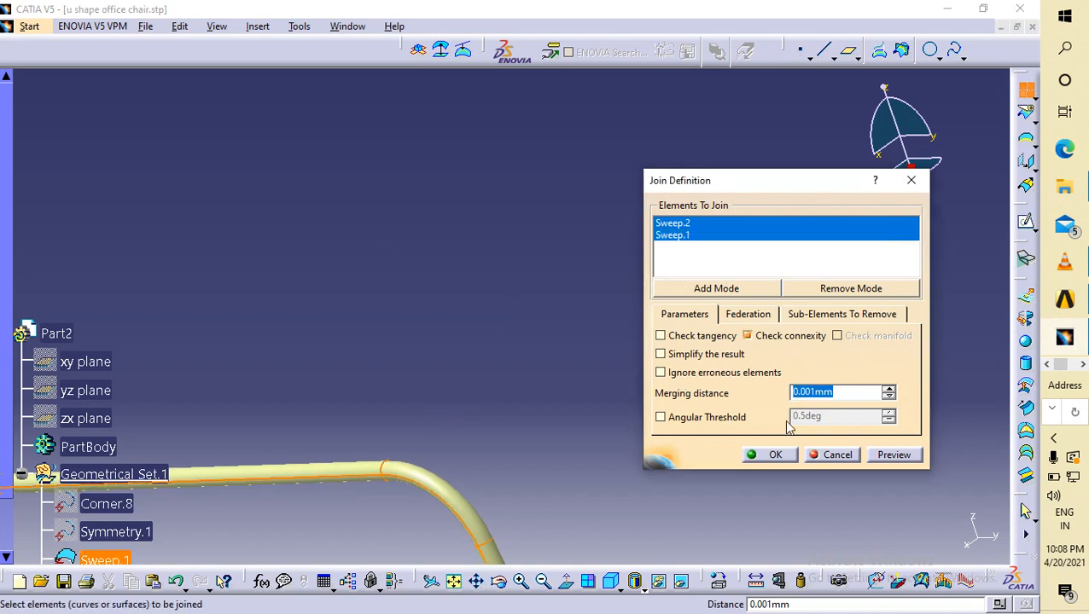
pyautogui.click(772, 461)
pyautogui.keyDown('ctrl'); pyautogui.moveTo(445, 328); pyautogui.dragTo(456, 512, button='middle'); pyautogui.keyUp('ctrl')
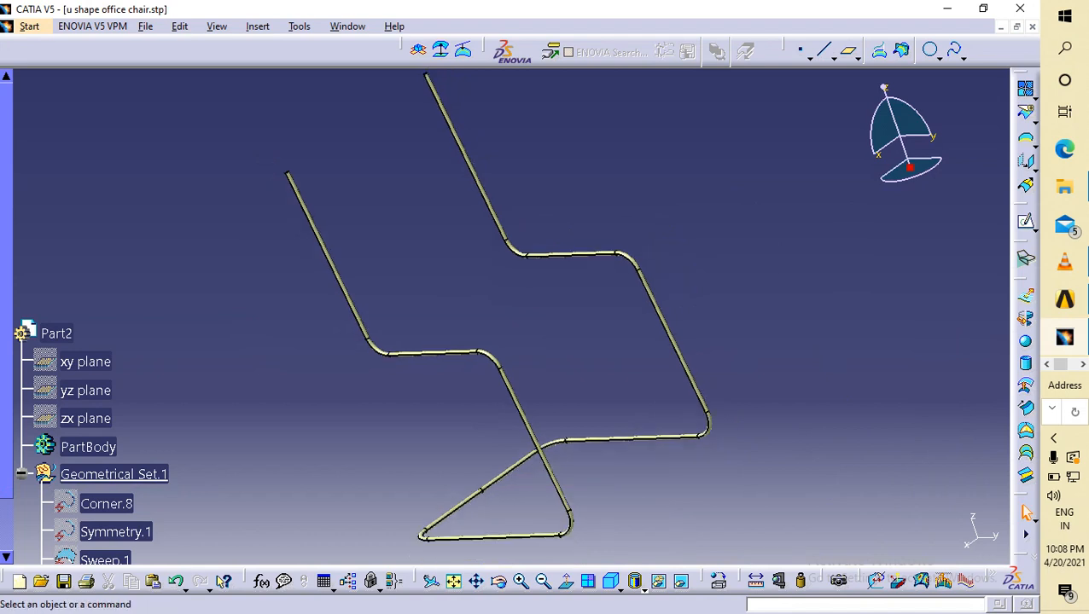
pyautogui.scroll(-3, 154, 310)
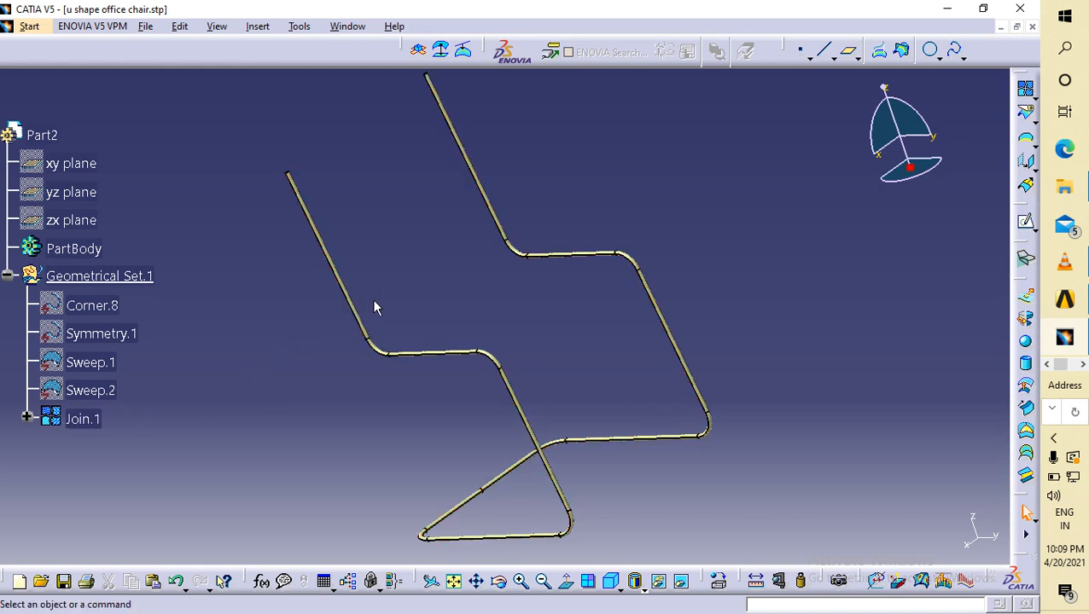
# Switch to the Part Design workbench to work on the joined chair frame
pyautogui.moveTo(384, 254); pyautogui.dragTo(397, 111, button='middle')
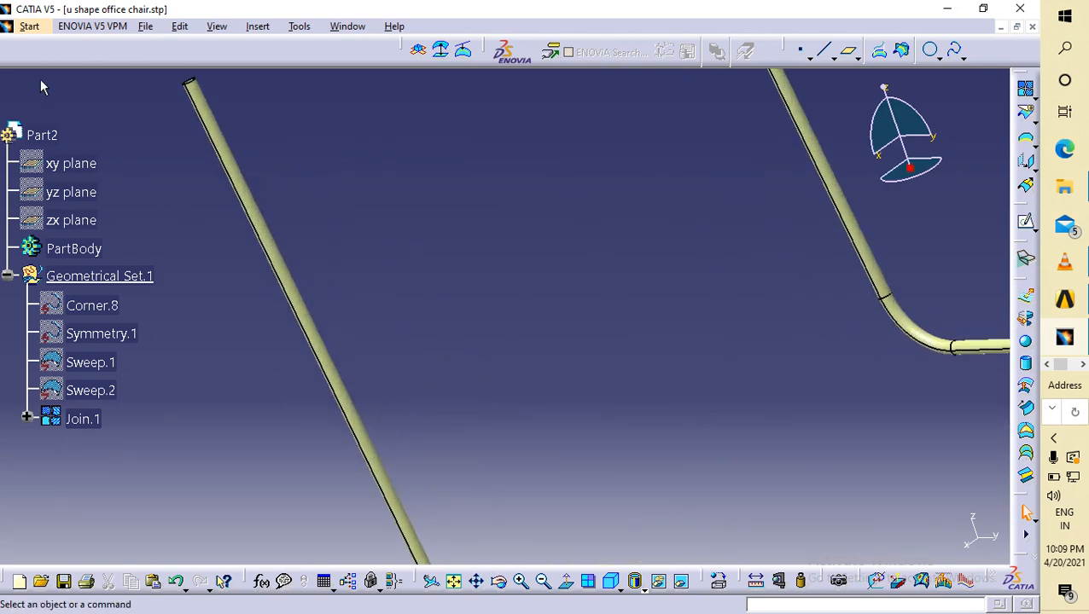
pyautogui.click(31, 27)
pyautogui.moveTo(74, 65)
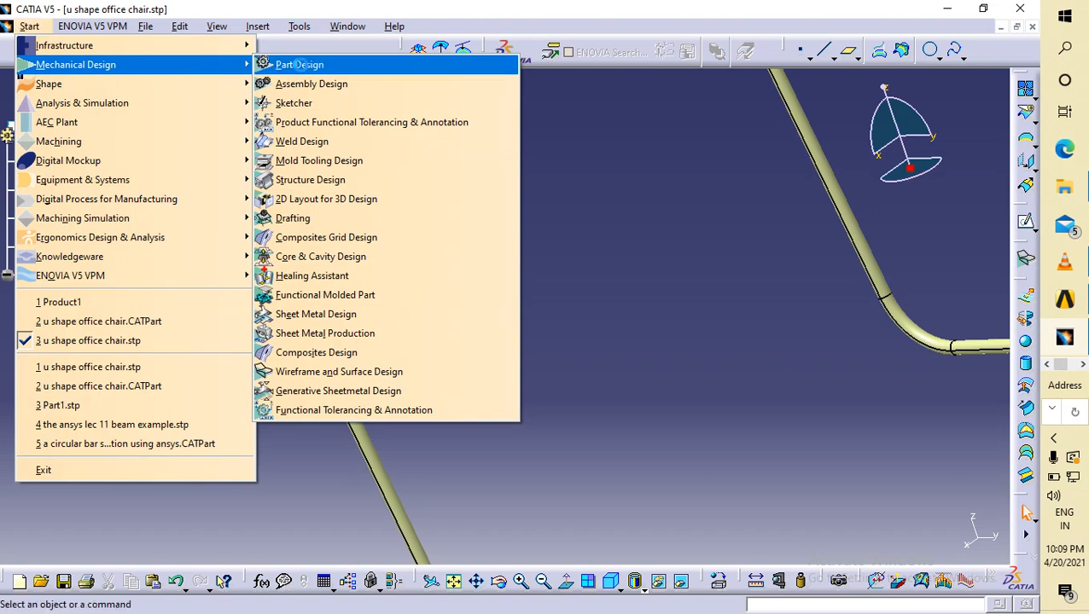
pyautogui.click(297, 66)
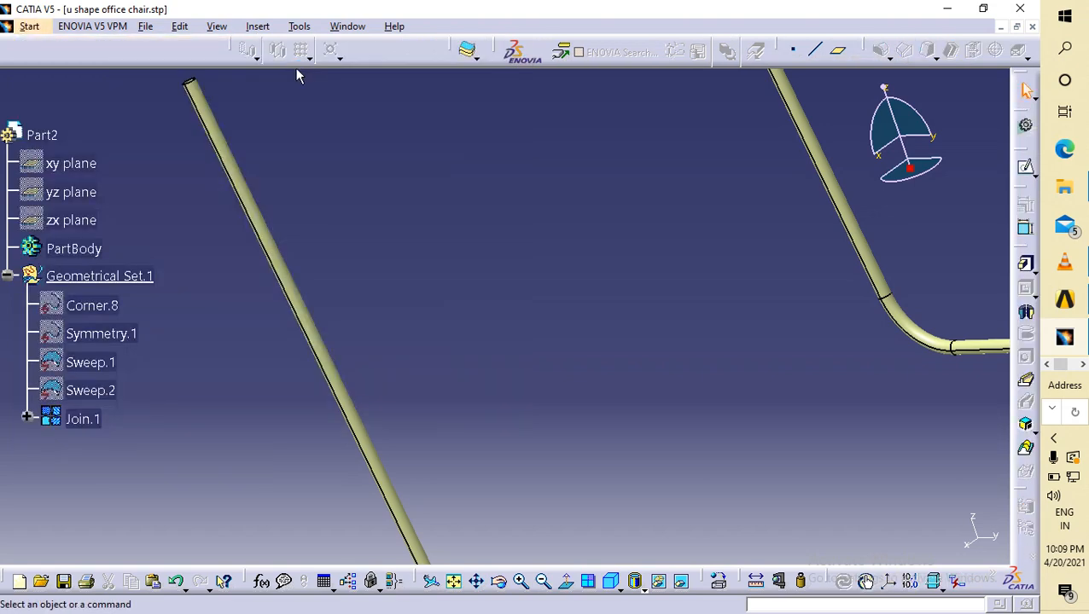
pyautogui.moveTo(435, 187); pyautogui.dragTo(428, 345, button='middle')
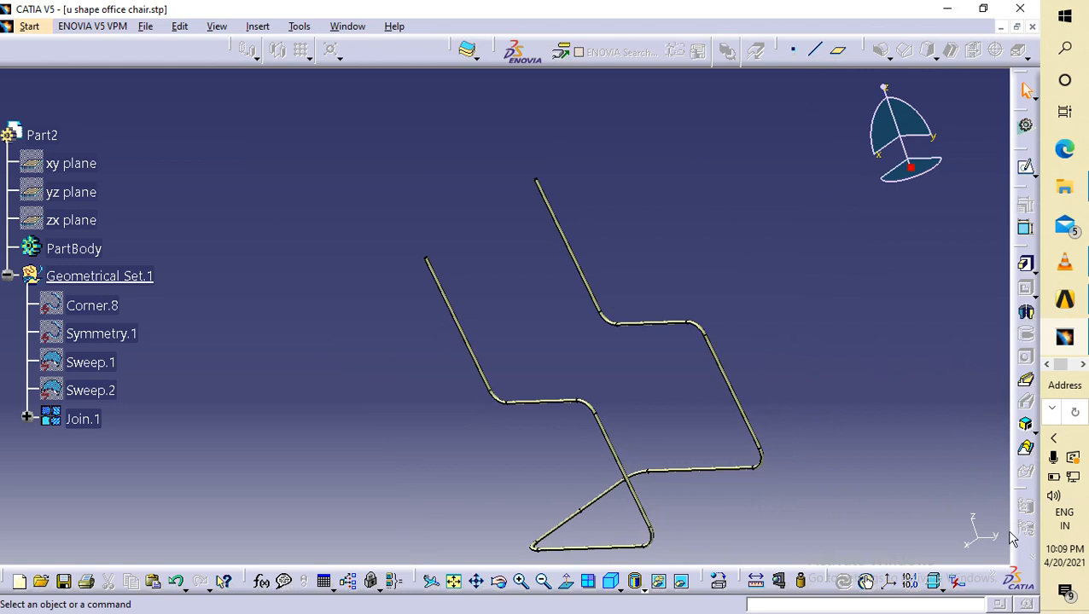
pyautogui.moveTo(936, 471); pyautogui.dragTo(1025, 499)
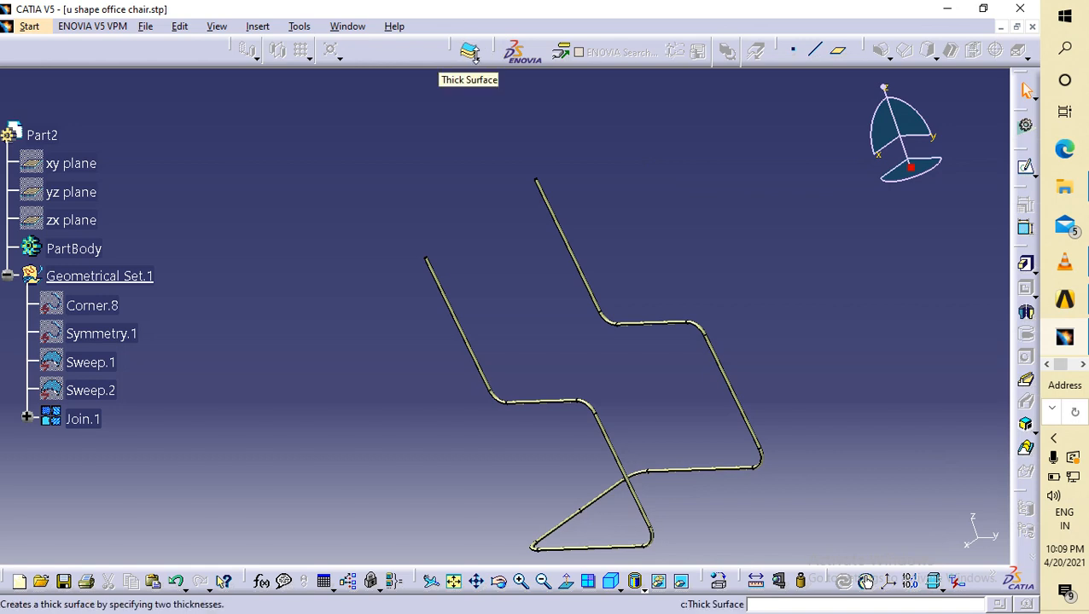
pyautogui.click(469, 53)
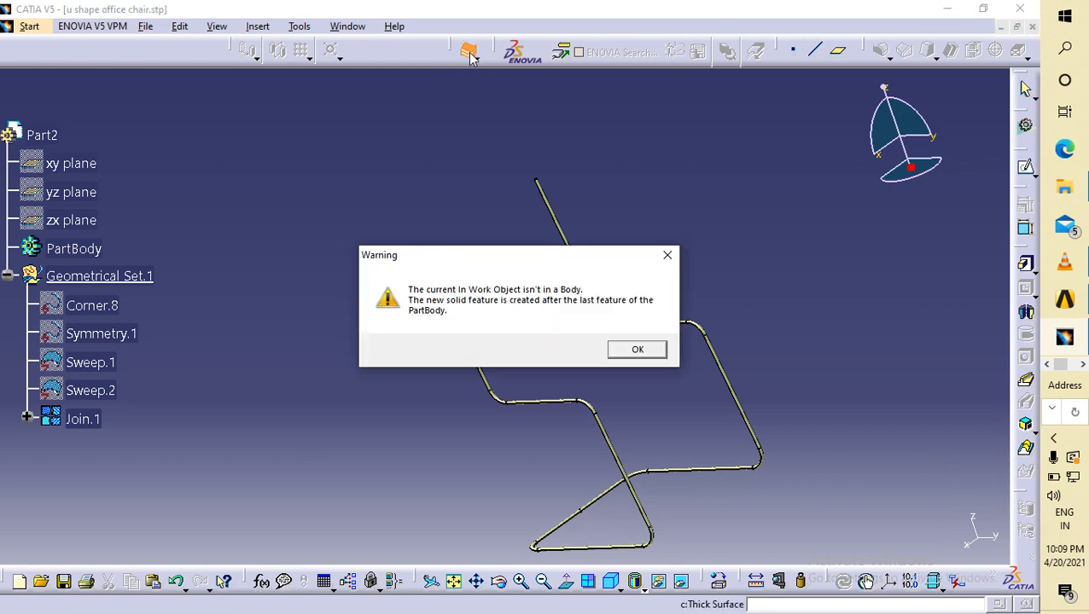
pyautogui.click(638, 350)
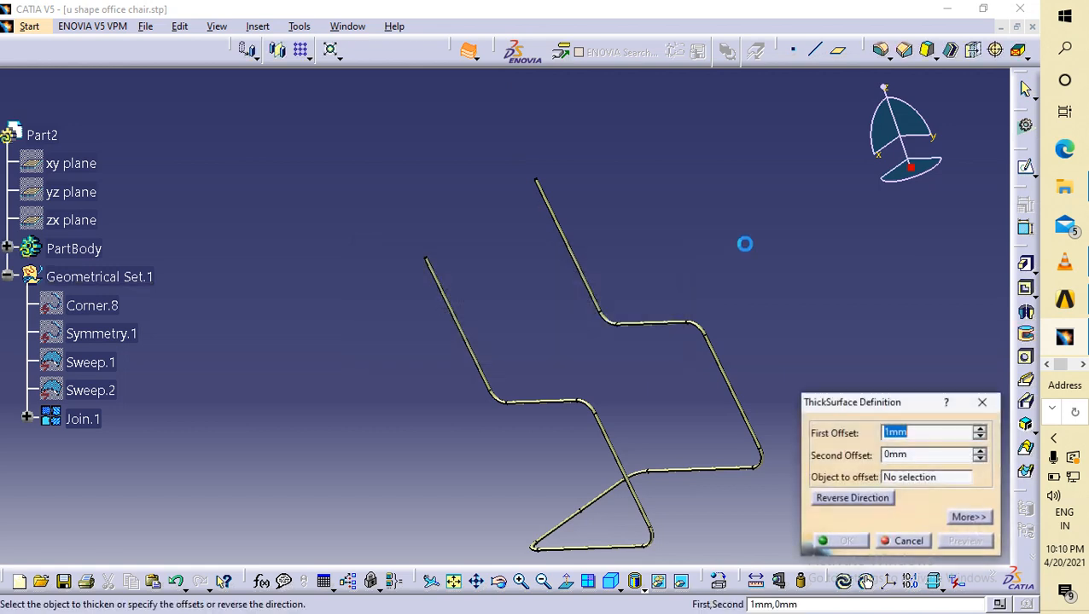
pyautogui.click(982, 402)
# Thicken the Join.1 chair frame surface into a solid with a 3 mm first offset using Thick Surface
pyautogui.click(475, 58)
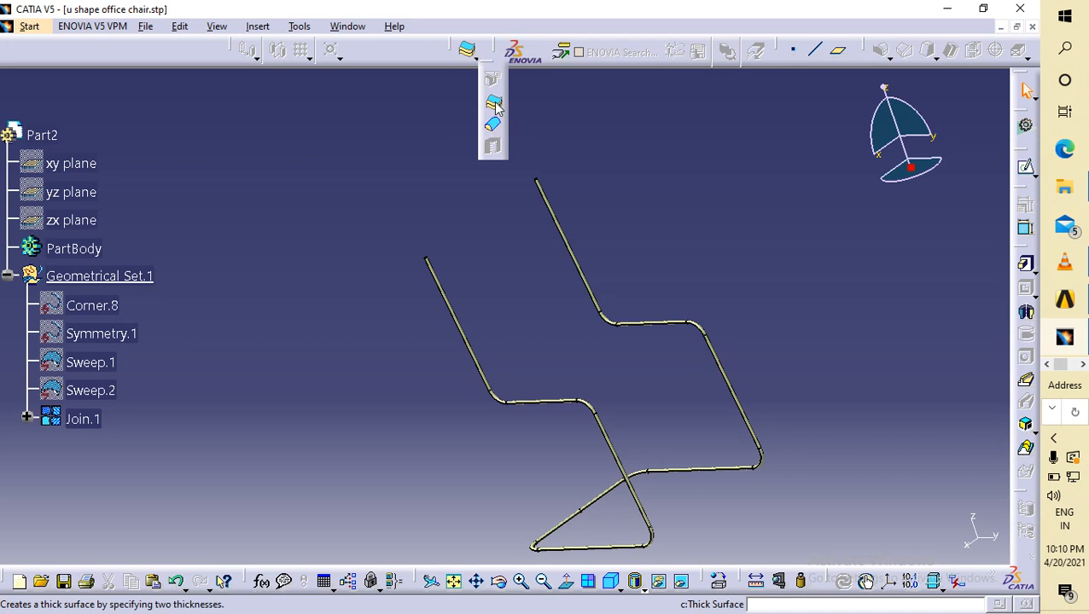
pyautogui.click(494, 104)
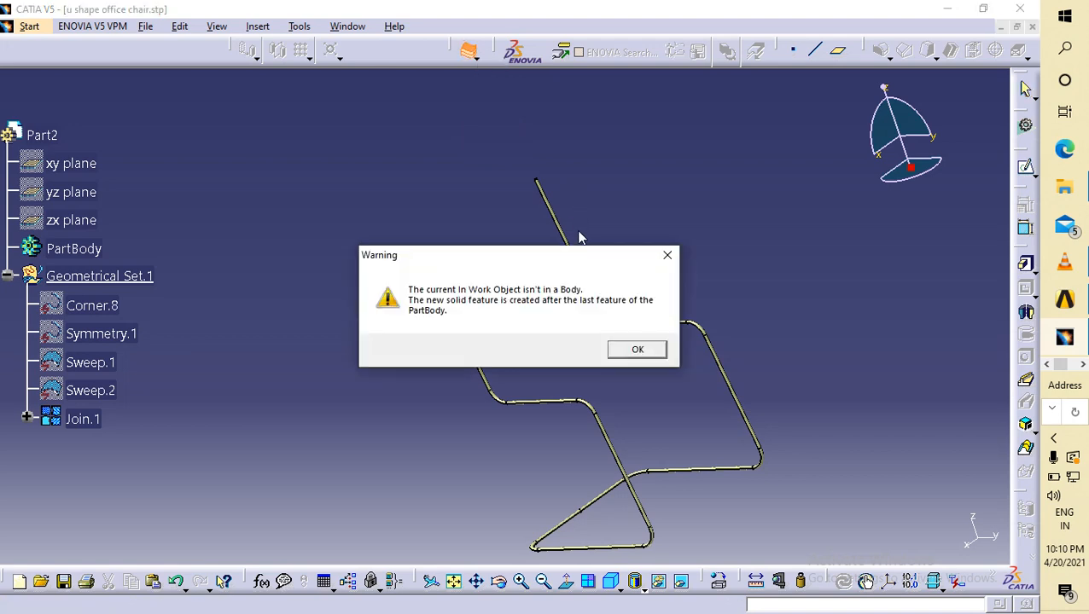
pyautogui.click(635, 351)
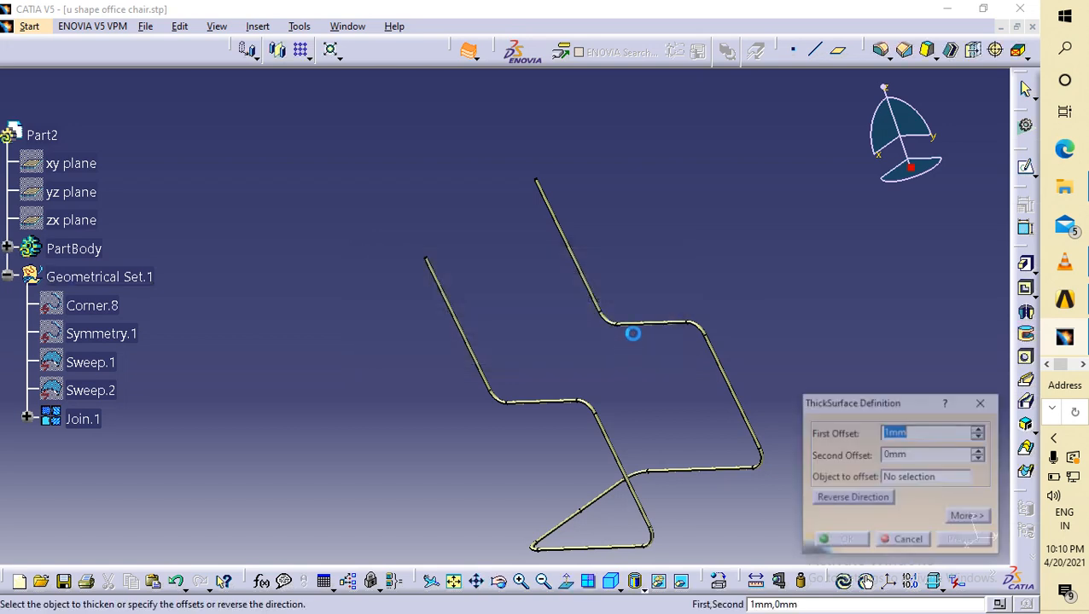
pyautogui.click(600, 296)
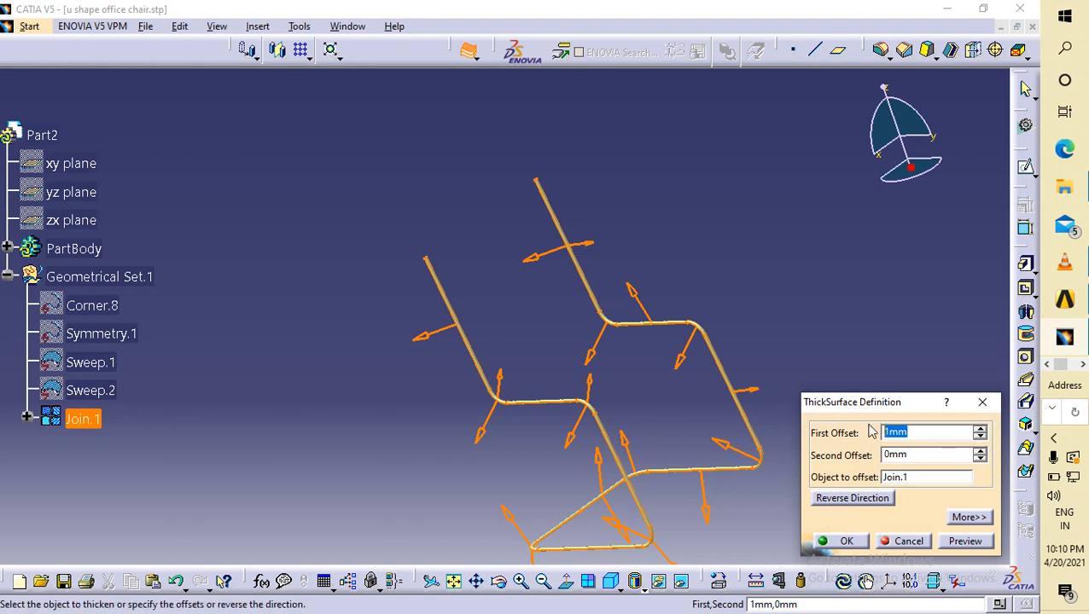
pyautogui.write('3')
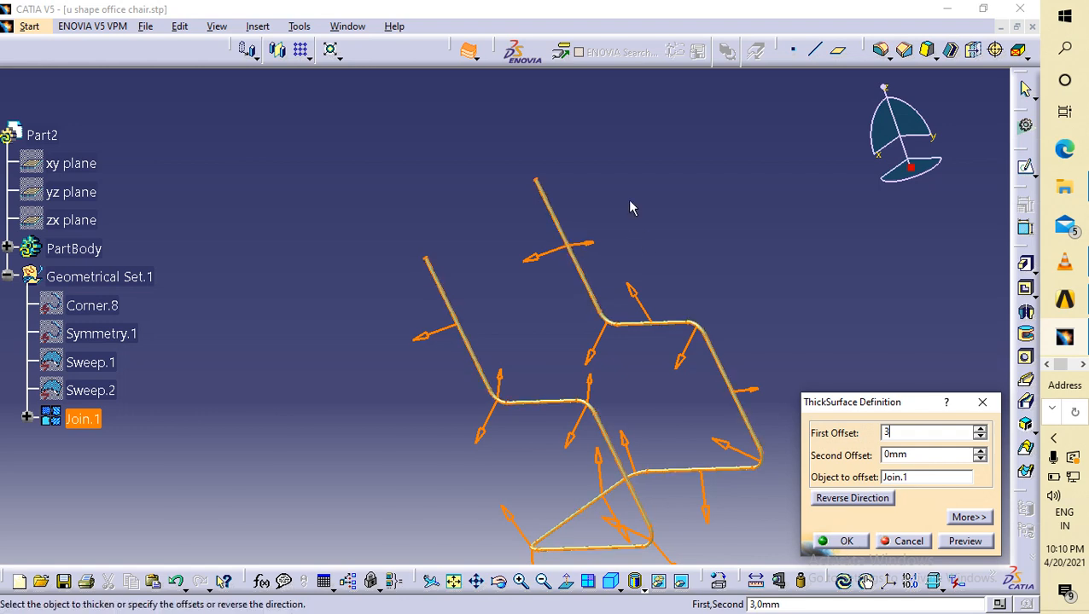
pyautogui.moveTo(617, 194); pyautogui.dragTo(888, 218, button='middle')
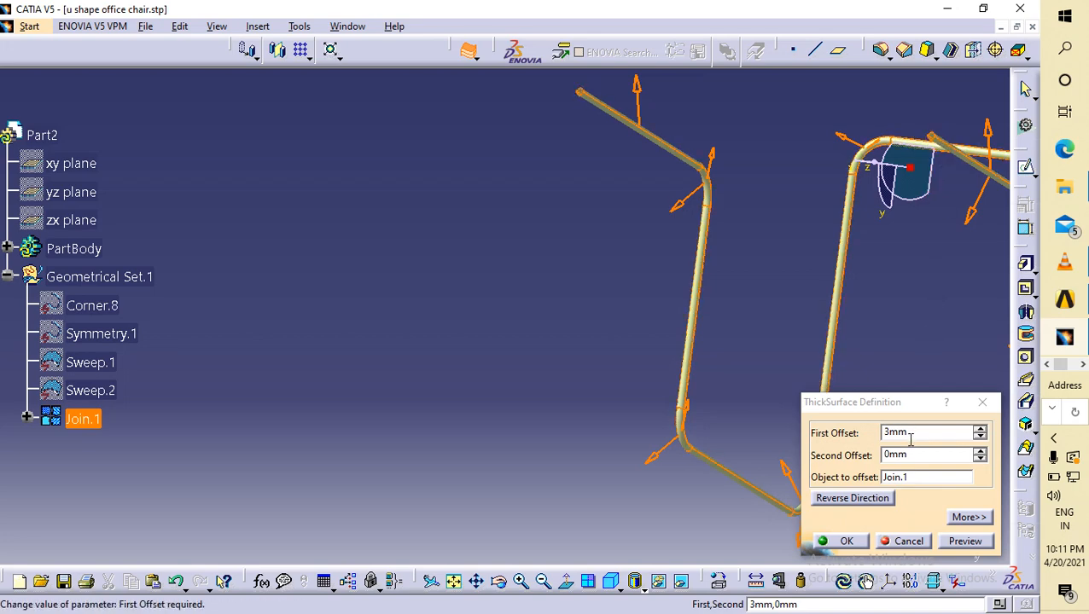
pyautogui.click(840, 541)
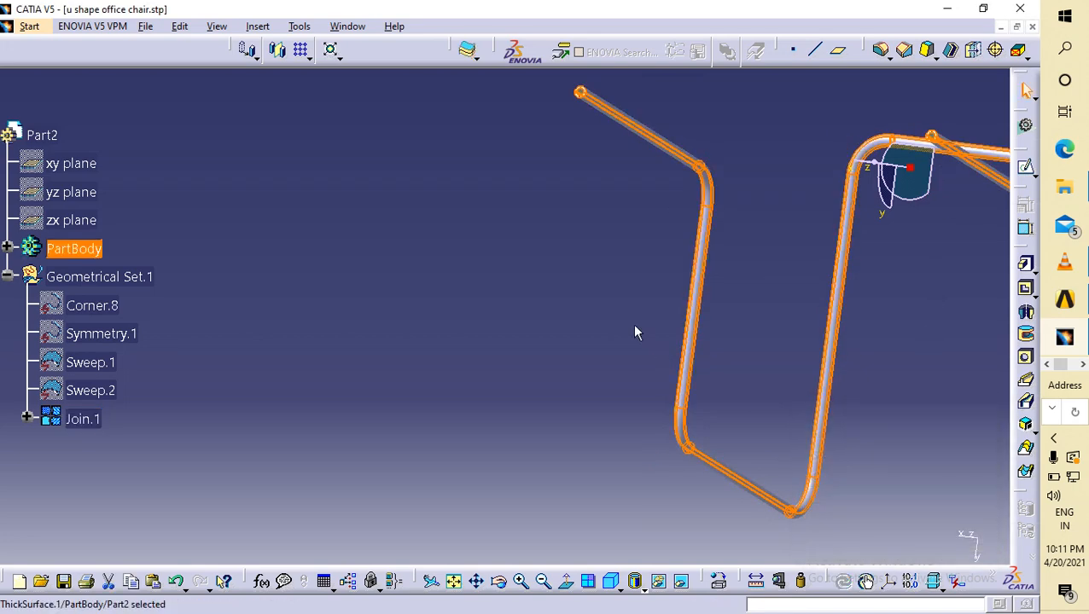
# Examine the thickened tubes, bends and open ends of the chair frame from several angles
pyautogui.moveTo(533, 315)
pyautogui.mouseDown(button='middle')
pyautogui.moveTo(547, 223)
pyautogui.moveTo(530, 309)
pyautogui.mouseUp(button='middle')
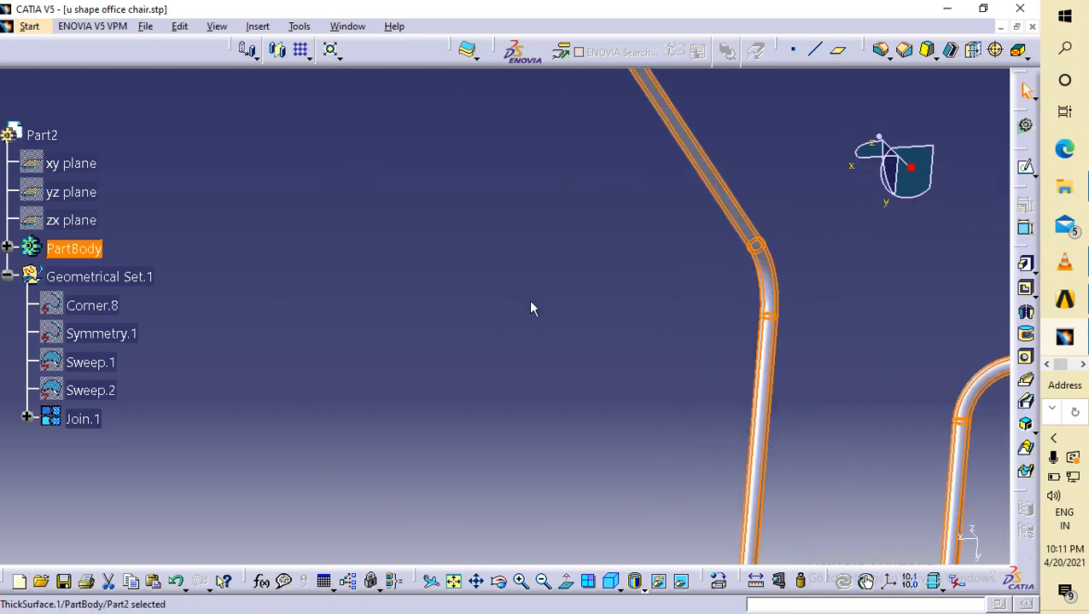
pyautogui.click(525, 295)
pyautogui.moveTo(594, 296); pyautogui.dragTo(432, 44, button='middle')
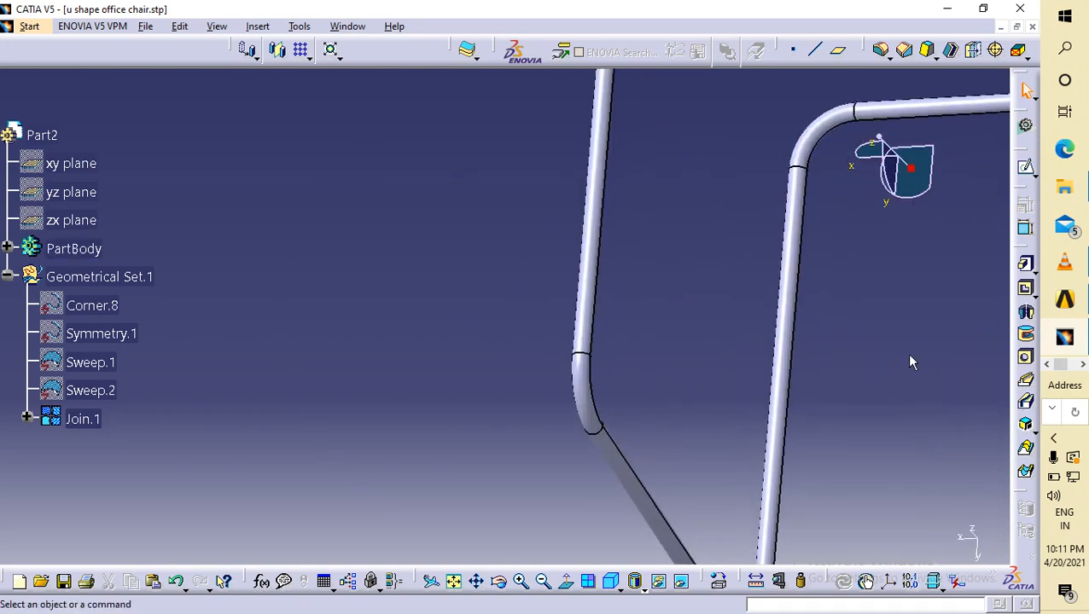
pyautogui.moveTo(911, 362); pyautogui.dragTo(738, 260, button='middle')
pyautogui.moveTo(736, 273); pyautogui.dragTo(748, 356, button='middle')
pyautogui.moveTo(750, 280); pyautogui.dragTo(755, 232, button='middle')
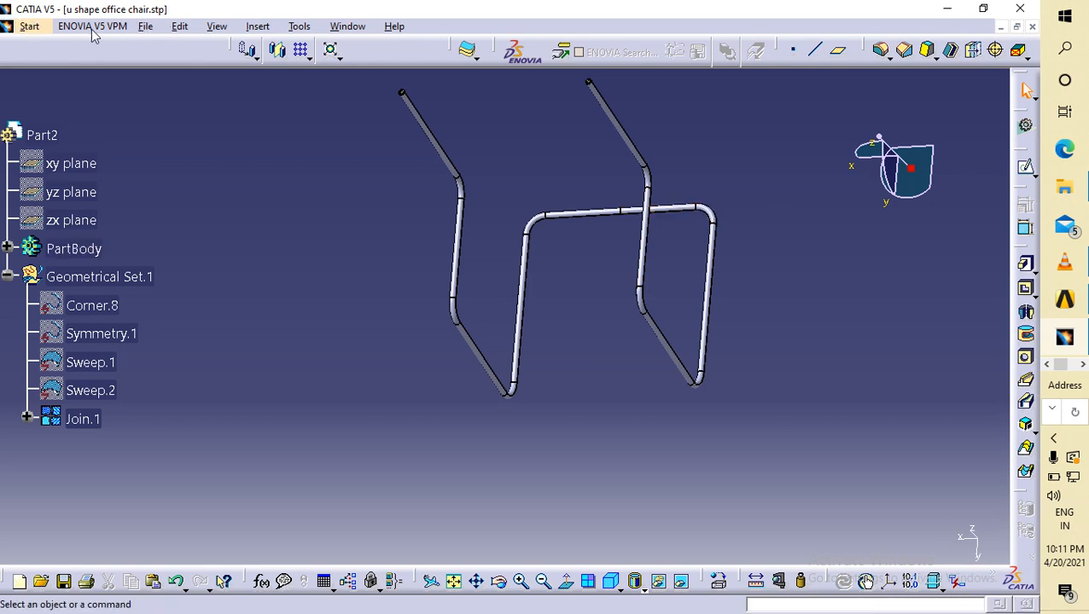
pyautogui.click(179, 27)
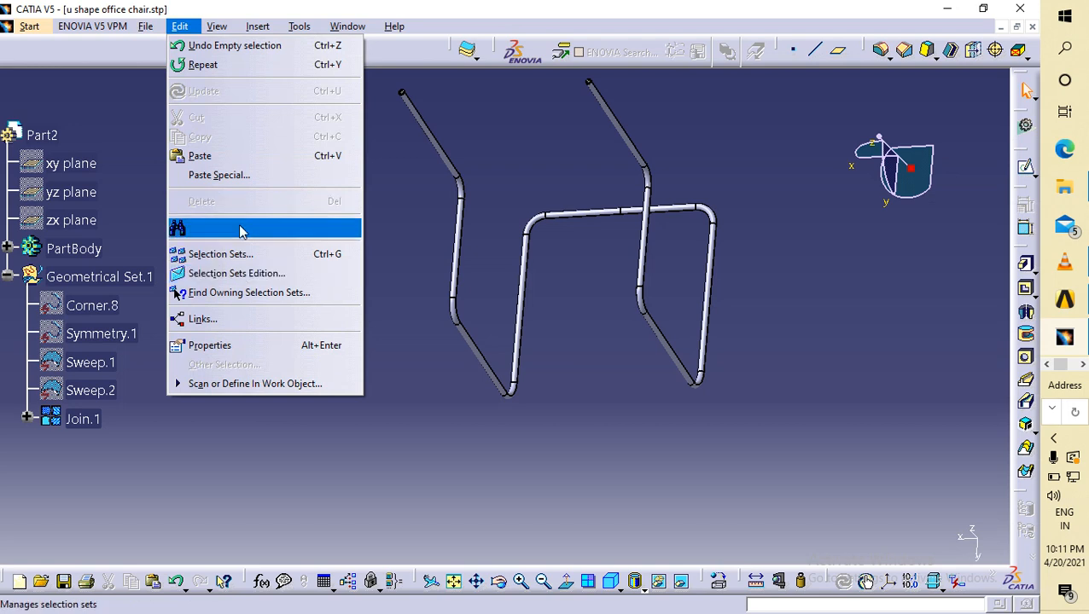
pyautogui.click(443, 388)
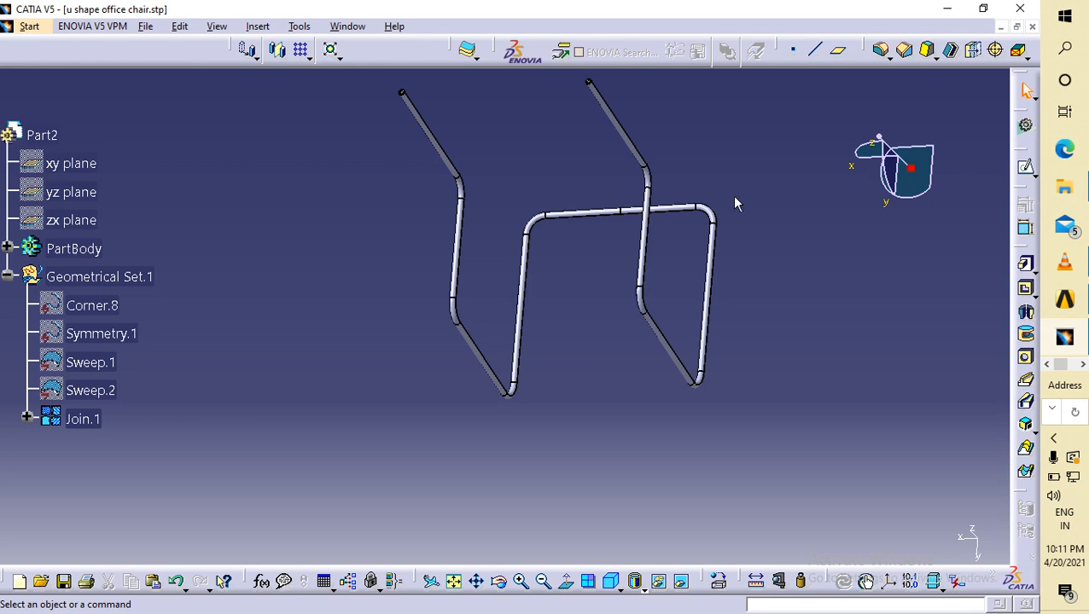
pyautogui.moveTo(781, 298); pyautogui.dragTo(802, 386, button='middle')
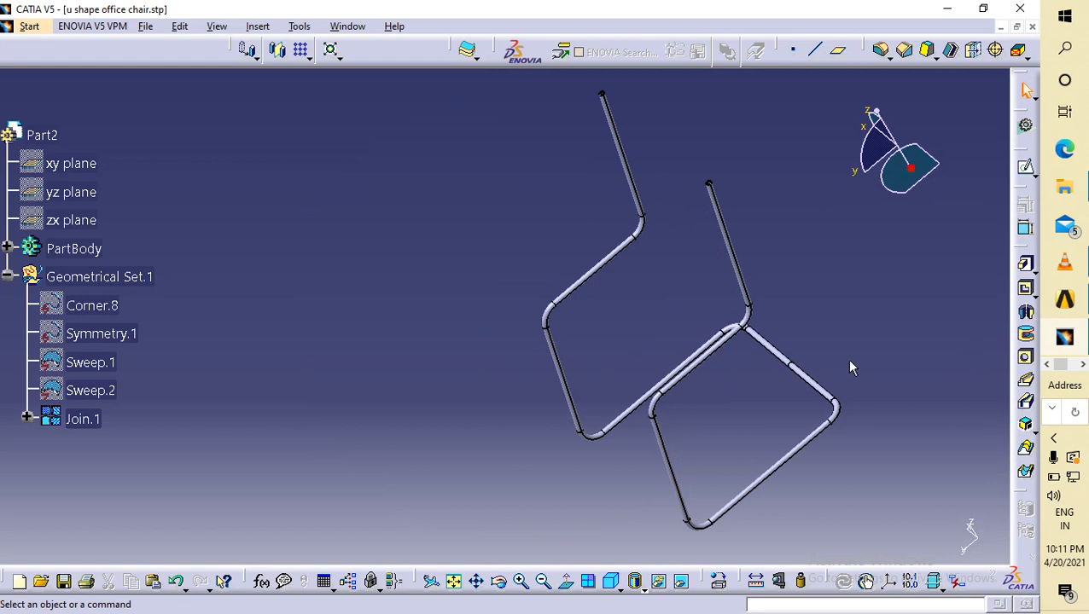